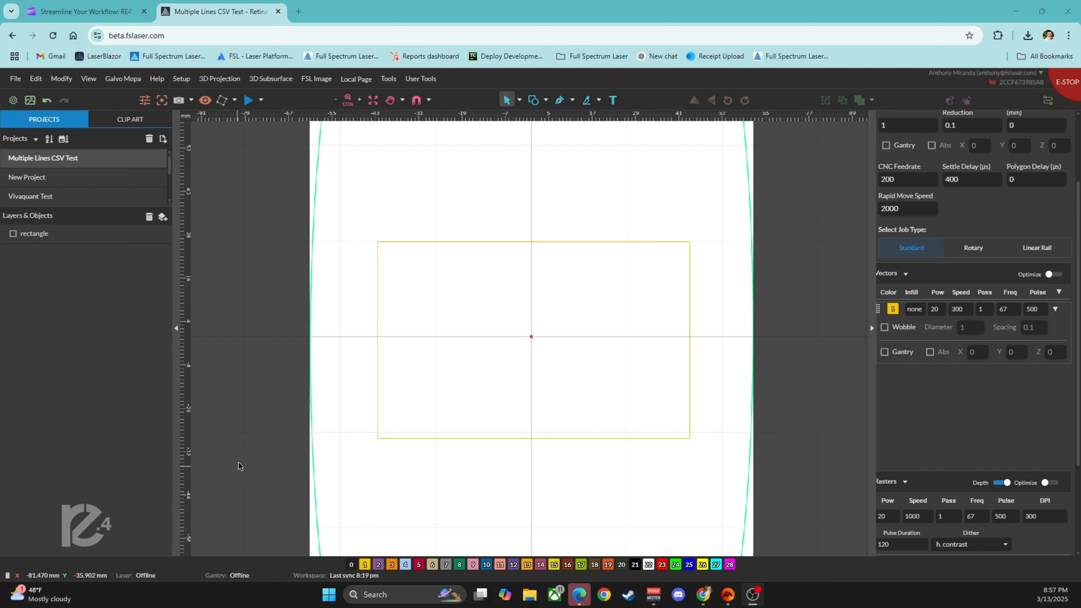
Add the text label "Model:" inside the rectangle, near its upper-left area.
left_click(395, 241)
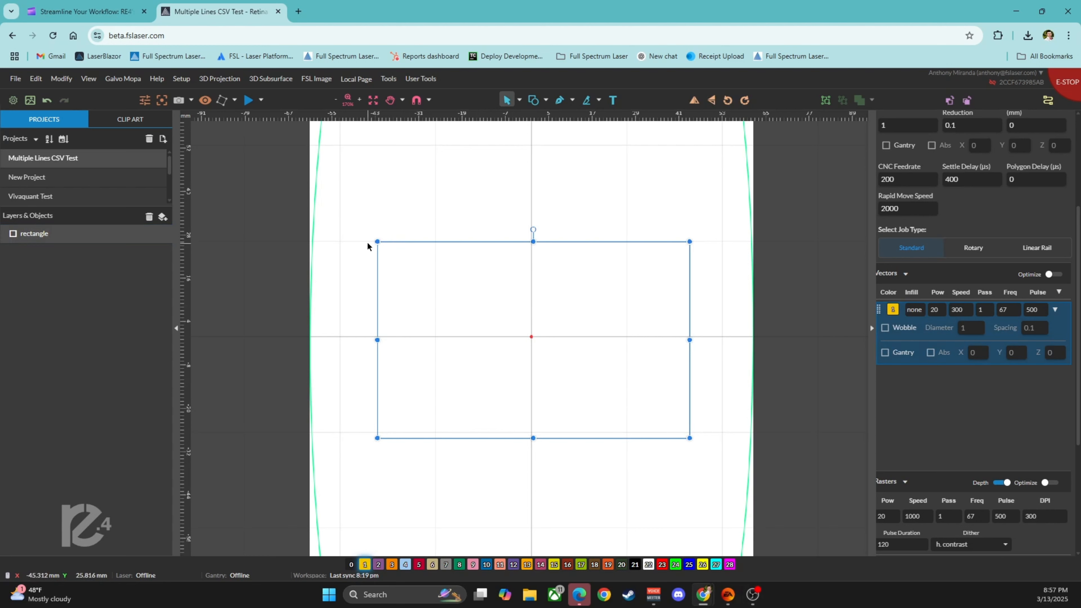
left_click(613, 101)
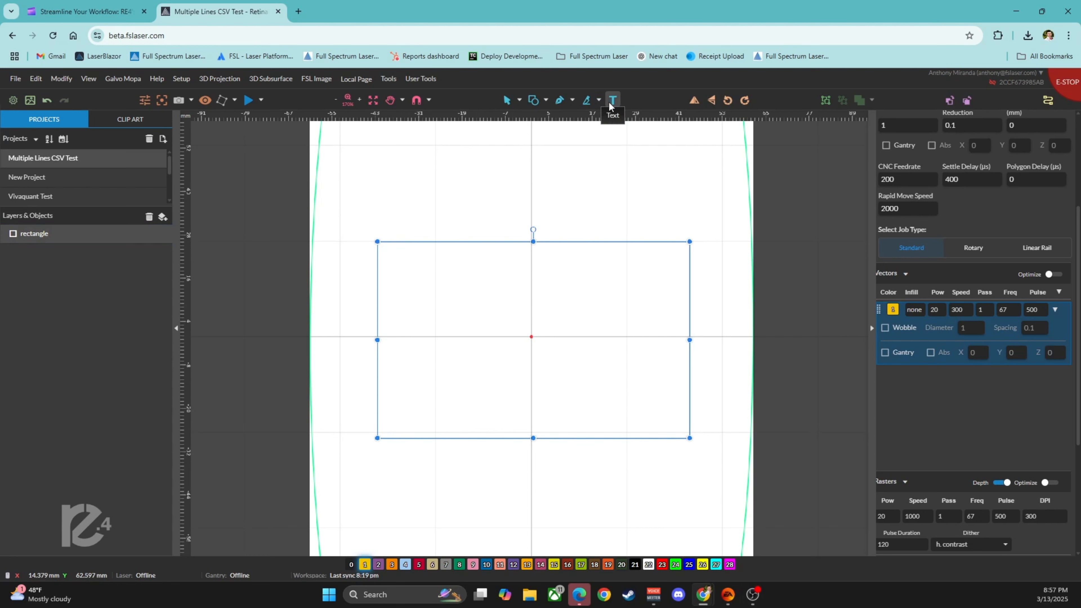
left_click(408, 272)
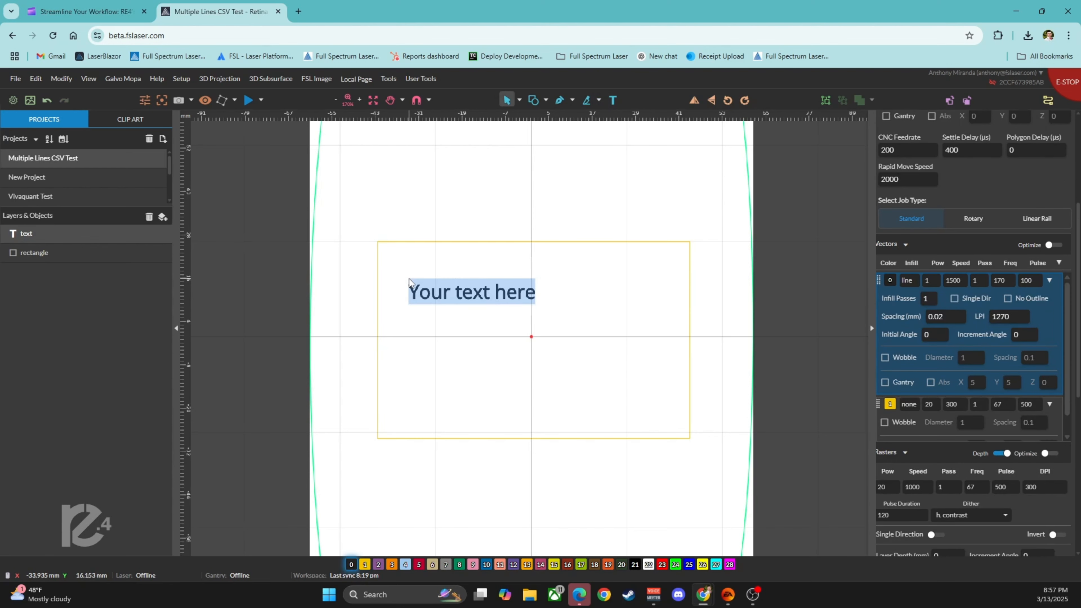
type("Model:")
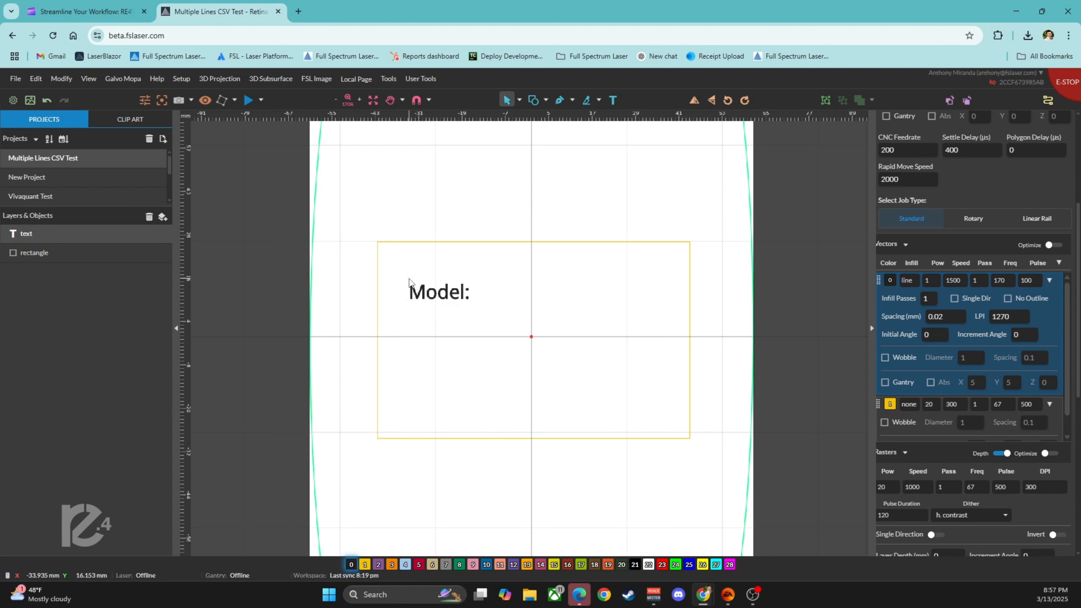
left_click(438, 294)
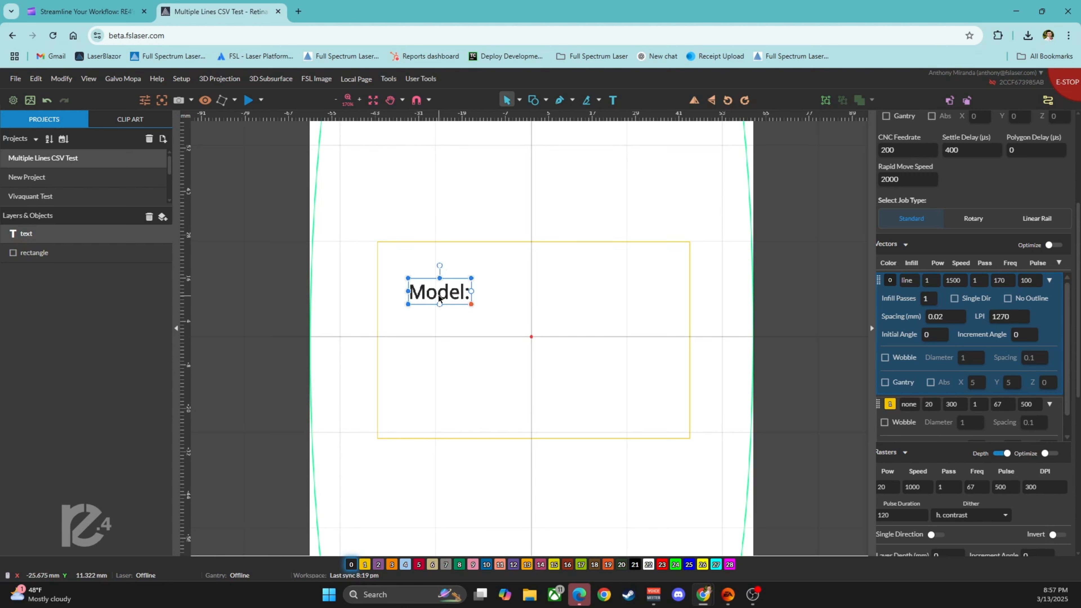
left_click_drag(437, 292, 431, 300)
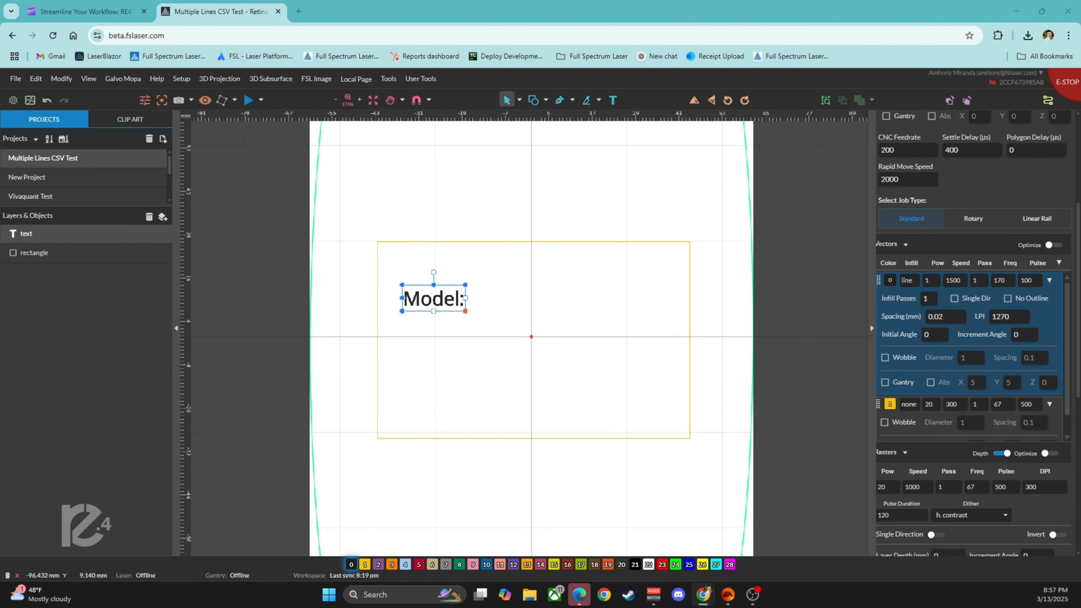
Add the text labels "Wattage:" and "Date:" and stack them beneath the "Model:" label inside the rectangle.
key("t")
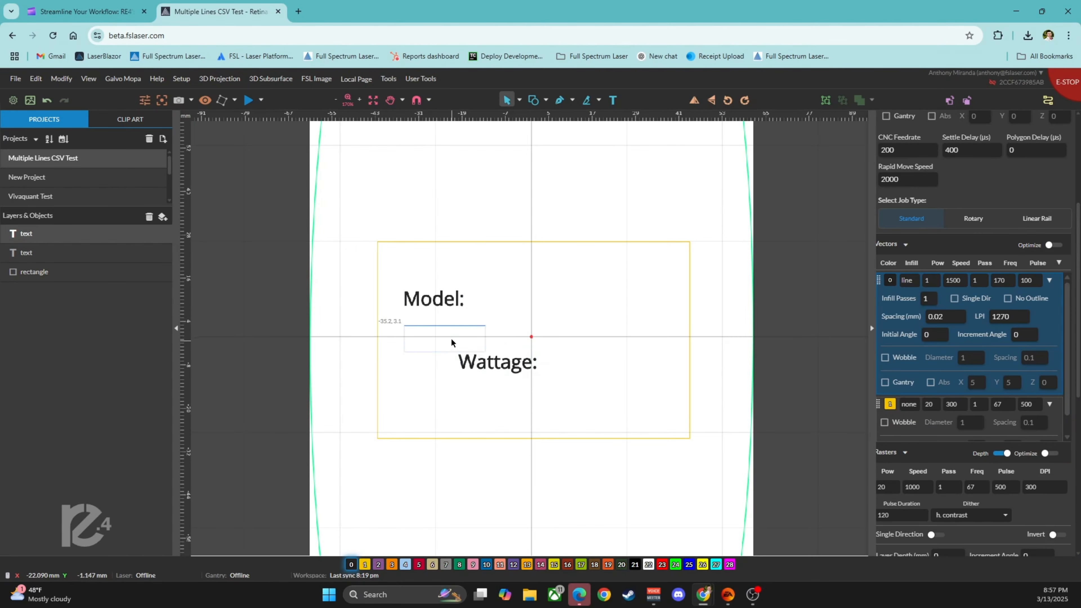
left_click_drag(489, 362, 438, 339)
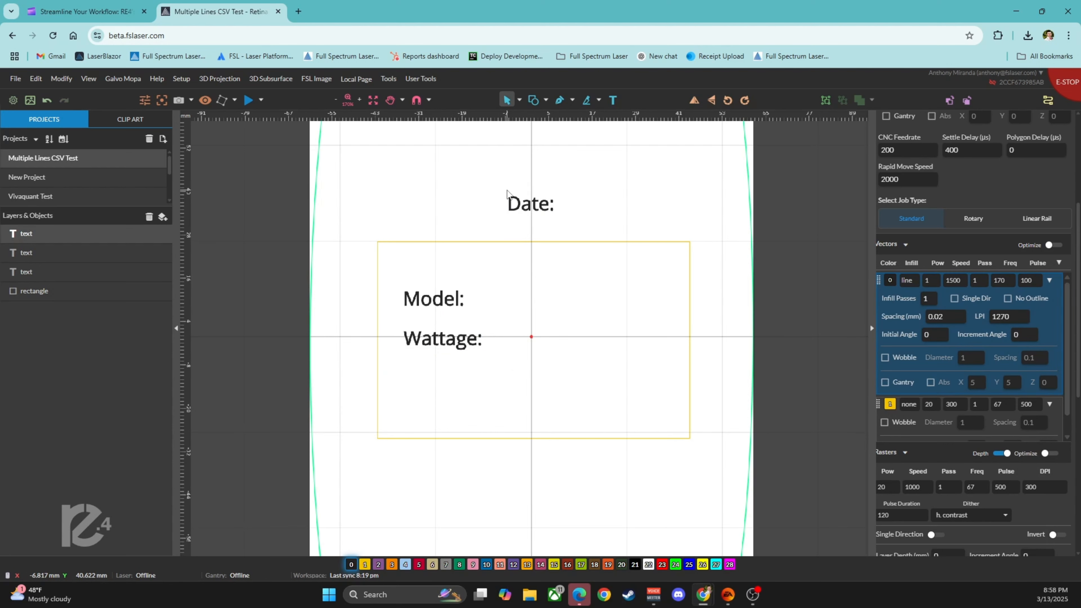
left_click_drag(531, 203, 429, 376)
left_click_drag(461, 343, 461, 340)
Align the right edges of the Model, Wattage and Date labels and shift them together toward the rectangle's left side.
left_click(434, 299, "shift")
left_click(428, 375, "shift")
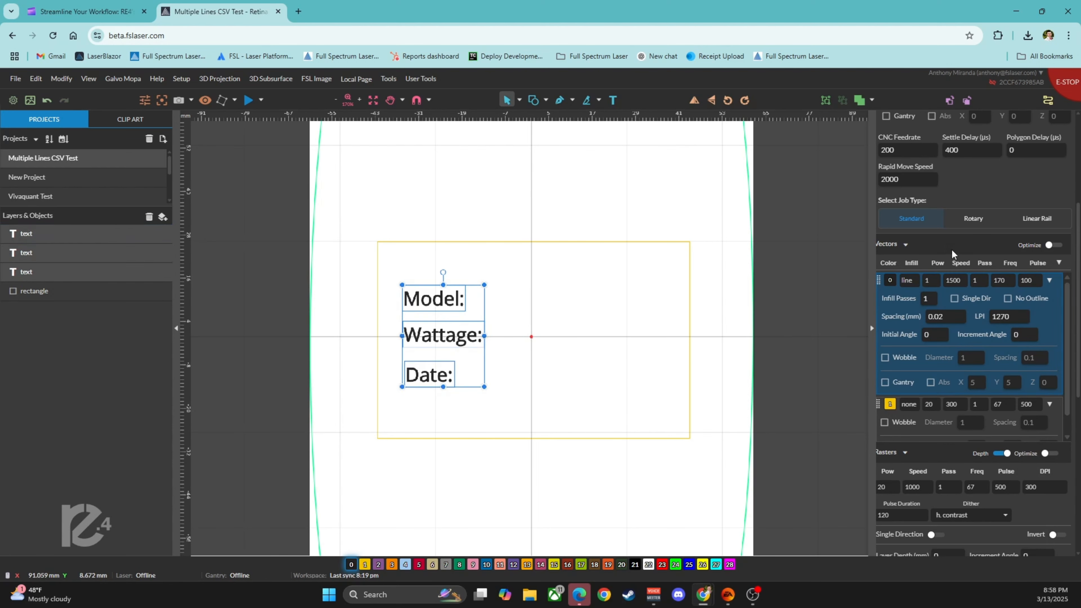
scroll(951, 248, "up", 5)
scroll(951, 248, "down", 5)
scroll(975, 256, "up", 5)
left_click(982, 142)
left_click_drag(507, 400, 393, 275)
left_click_drag(467, 339, 450, 337)
left_click(547, 209)
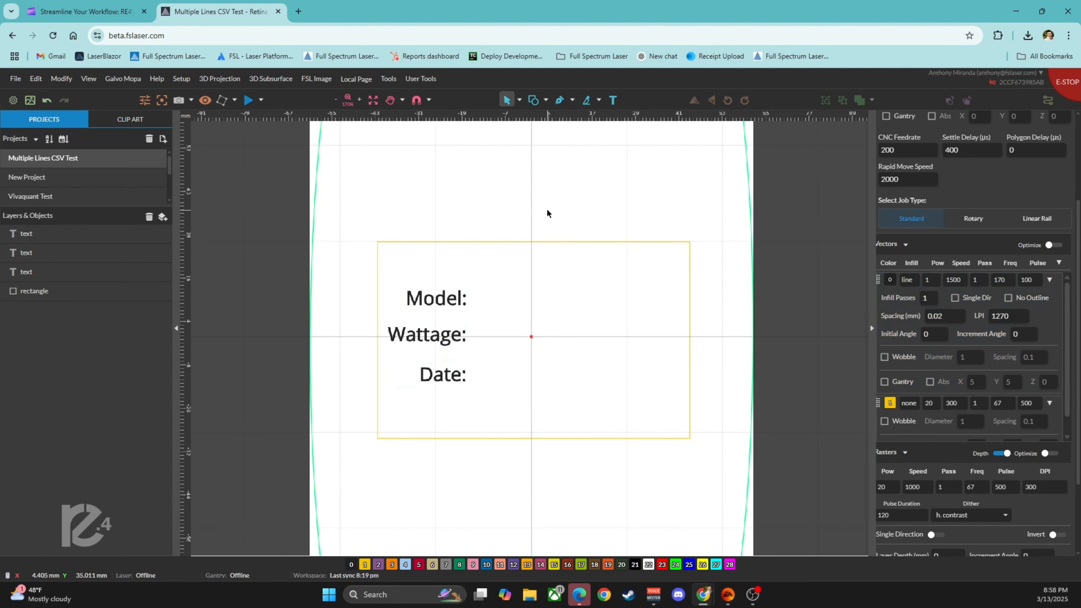
Add the heading text "FULL SPECTRUM LASER" above the rectangle.
left_click(613, 99)
left_click(539, 196)
type("FULL SPECTRUM LASER")
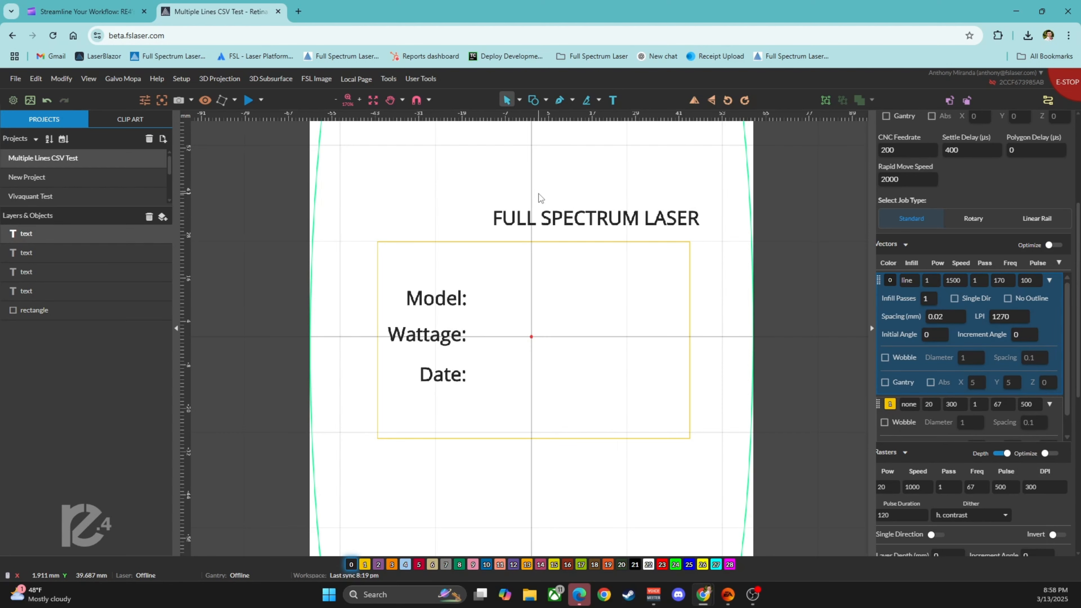
key("Escape")
Reduce the heading's font size and place it inside the rectangle, just above the Model label.
scroll(900, 406, "down", 4)
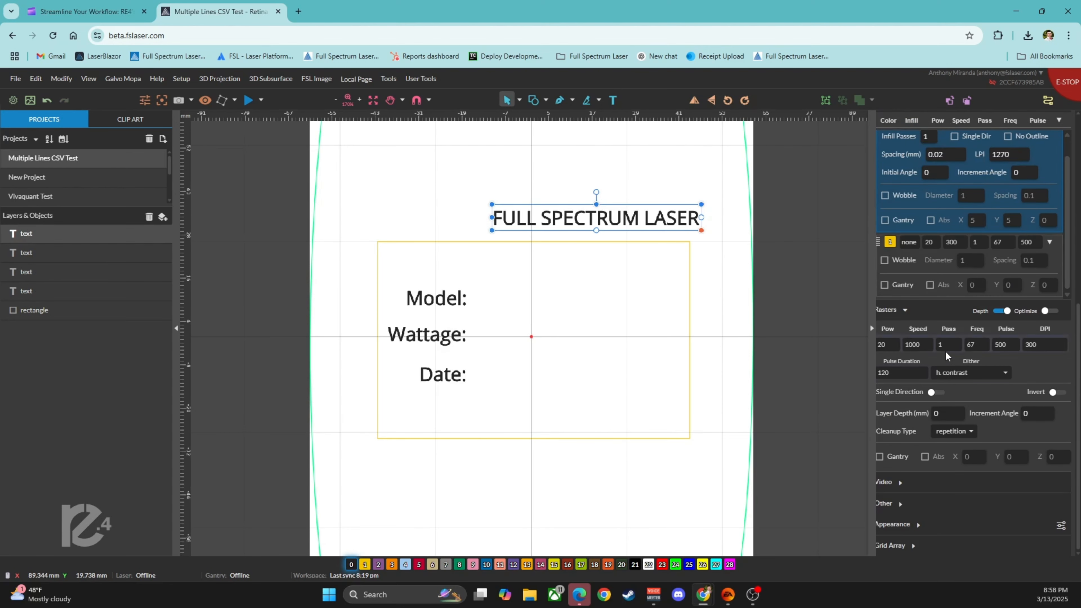
left_click(918, 526)
scroll(921, 530, "down", 4)
left_click(1043, 386)
left_click(1039, 476)
left_click(630, 186)
left_click_drag(568, 213, 548, 263)
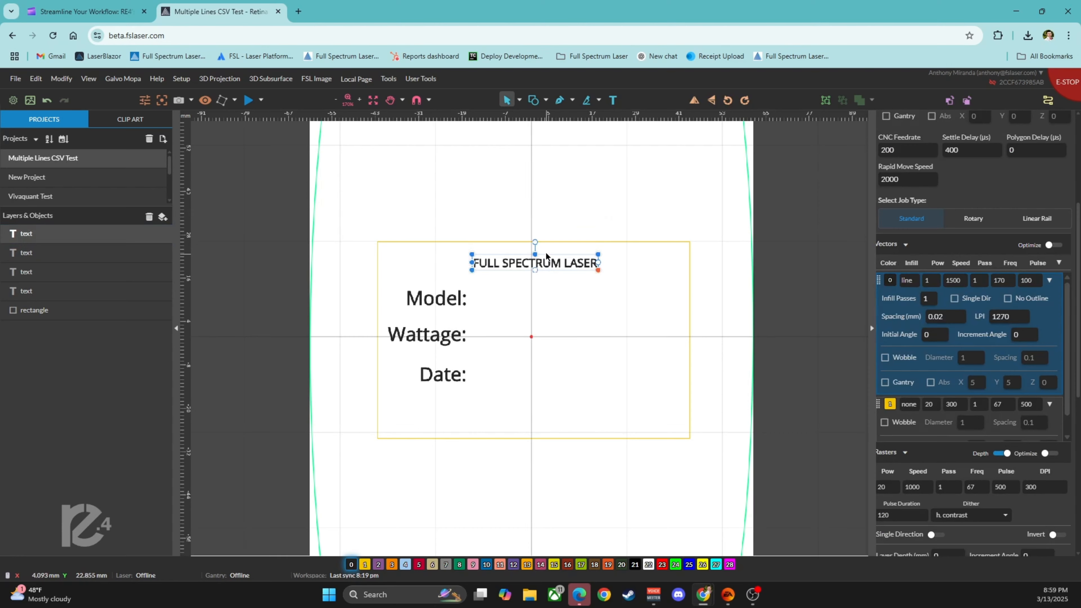
Center the FULL SPECTRUM LASER heading horizontally on the rectangle.
left_click(689, 272, "shift")
scroll(958, 259, "up", 3)
left_click(590, 177)
Insert the horizontal Full Spectrum Laser logo from the clip art and place it along the rectangle's lower edge.
left_click(131, 119)
left_click(31, 210)
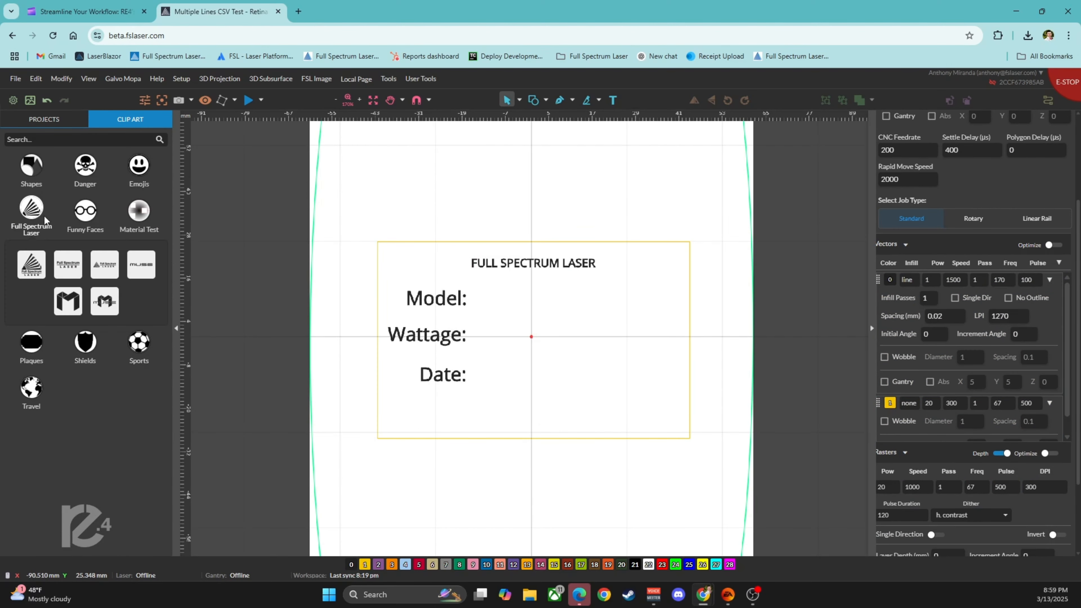
left_click(112, 273)
left_click_drag(519, 335, 520, 413)
Center the logo and the heading horizontally on the rectangle.
left_click(532, 262, "shift")
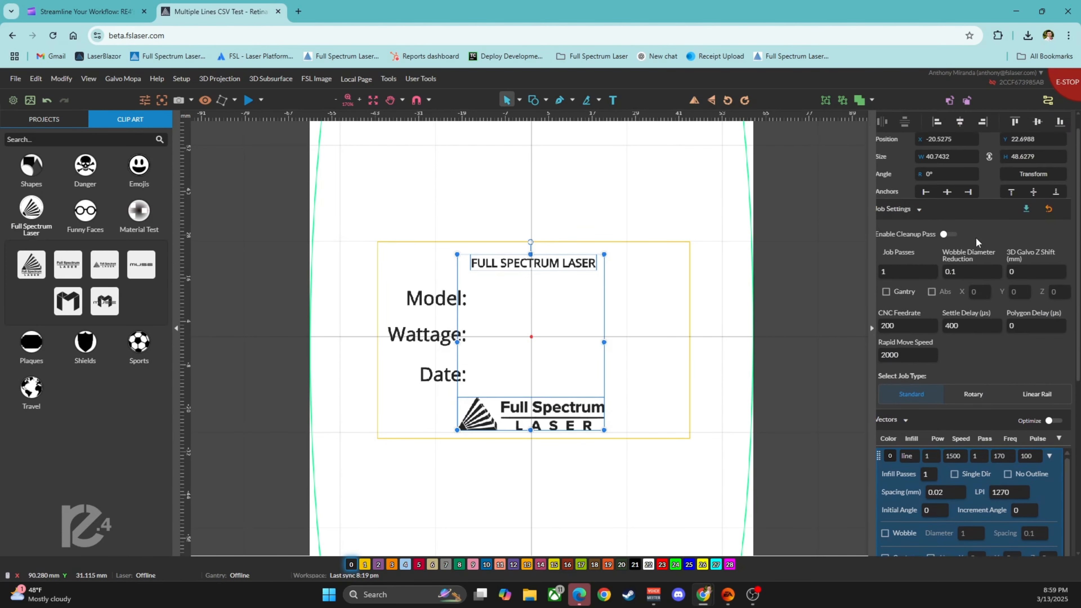
left_click(689, 264, "shift")
scroll(983, 217, "up", 3)
left_click(961, 145)
left_click(521, 204)
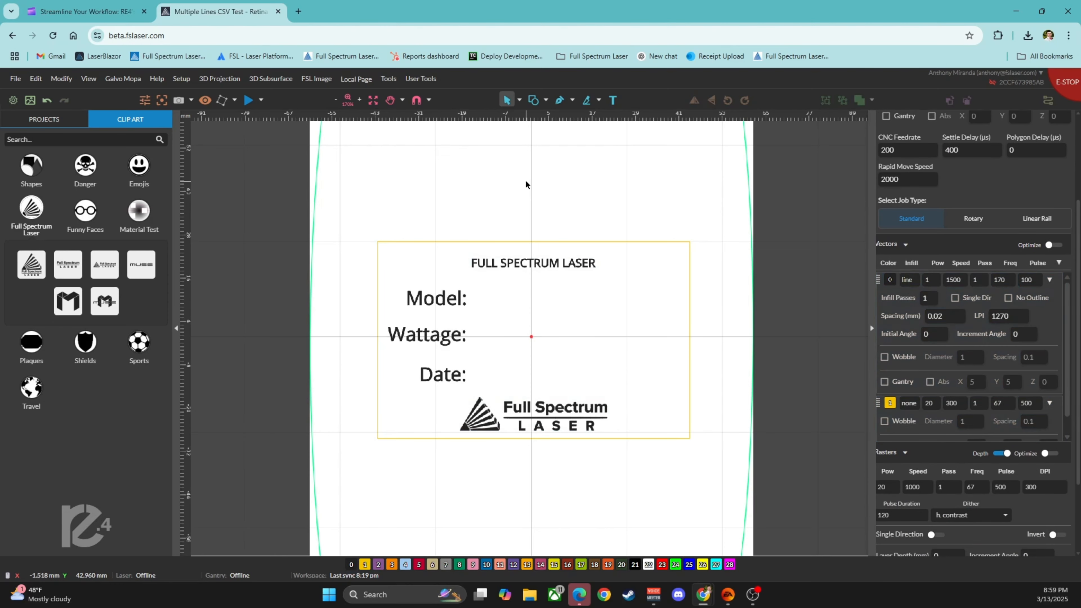
Add a placeholder text "Line A" beside the Model label.
left_click(614, 101)
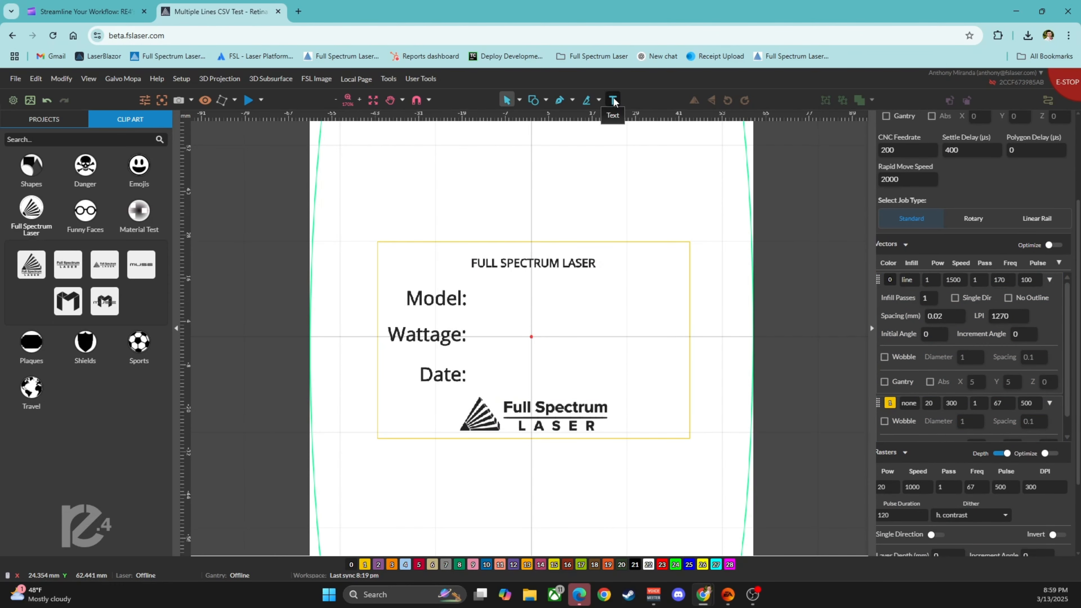
left_click(499, 294)
type("Line A")
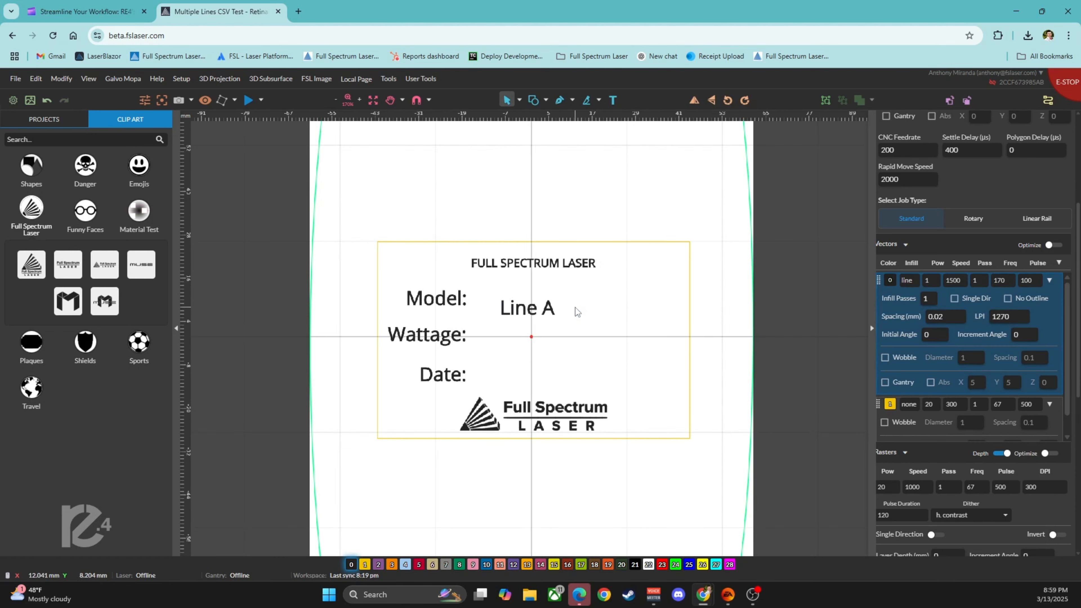
left_click(521, 308)
Duplicate the Line A placeholder beside the Wattage label and change its text to "Line B".
left_click_drag(521, 308, 515, 379)
key("ctrl+v")
double_click(528, 339)
key("BackSpace")
type("B")
left_click(539, 227)
Duplicate the Line B placeholder beside the Date label and change its text to "Line C".
left_click(526, 340)
key("ctrl+c")
key("ctrl+v")
double_click(523, 378)
key("BackSpace")
type("C")
left_click(511, 204)
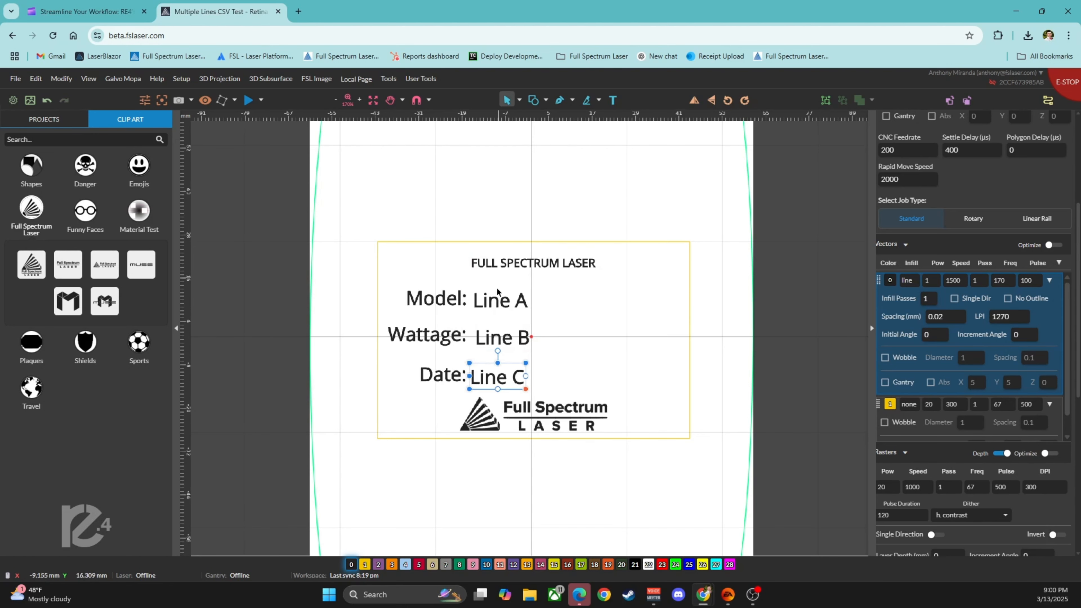
Left-align the Line A, Line B and Line C placeholders and nudge them up and right to line up with their labels.
left_click(494, 377)
left_click(496, 339, "shift")
left_click(499, 308, "shift")
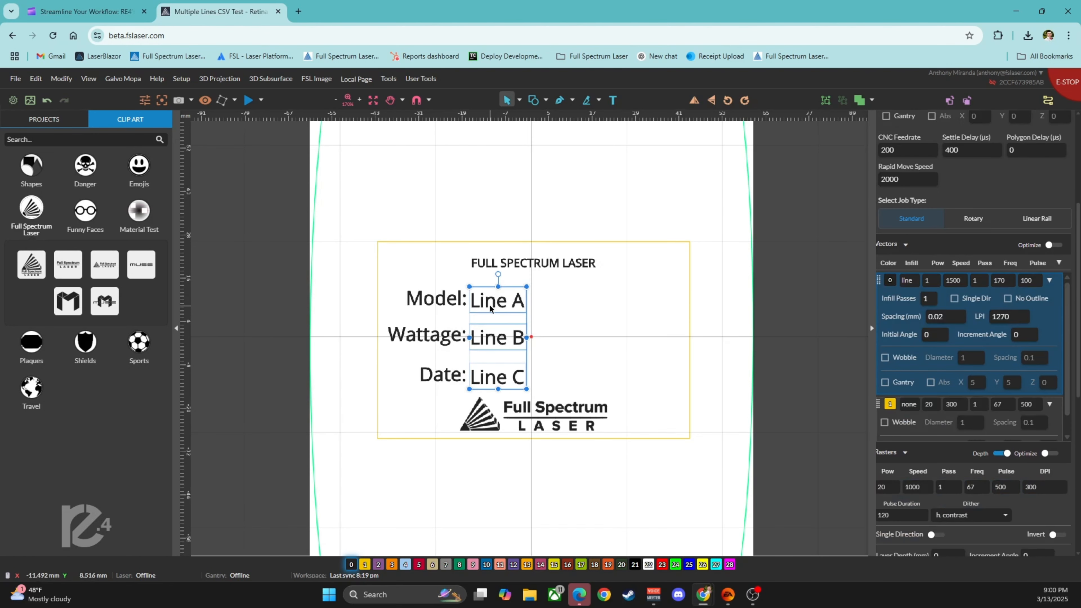
key("Up")
key("Up")
key("Up")
key("Right")
key("Right")
key("Right")
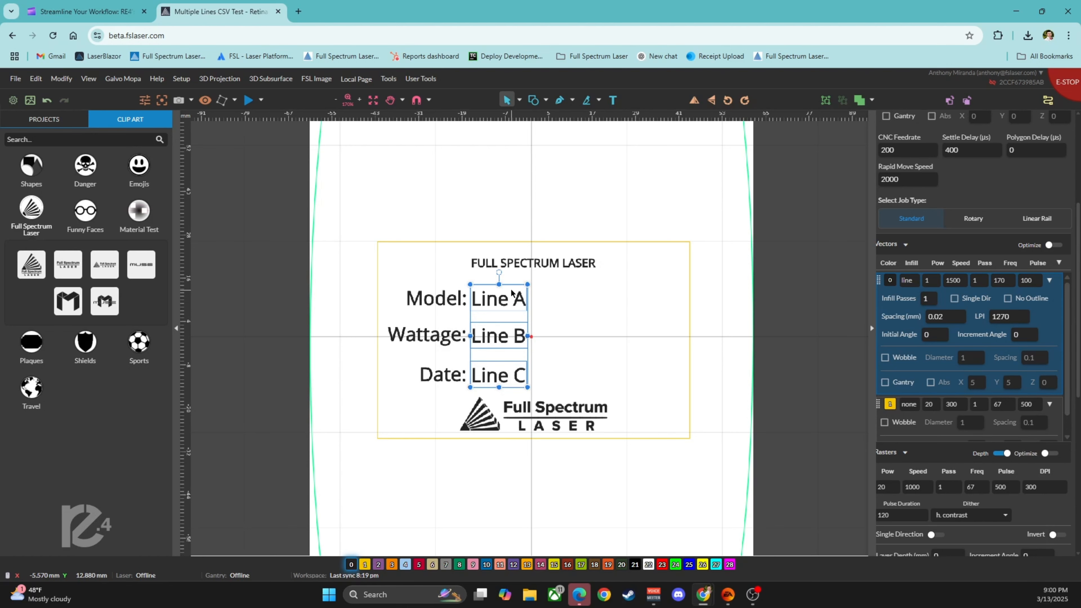
left_click(537, 200)
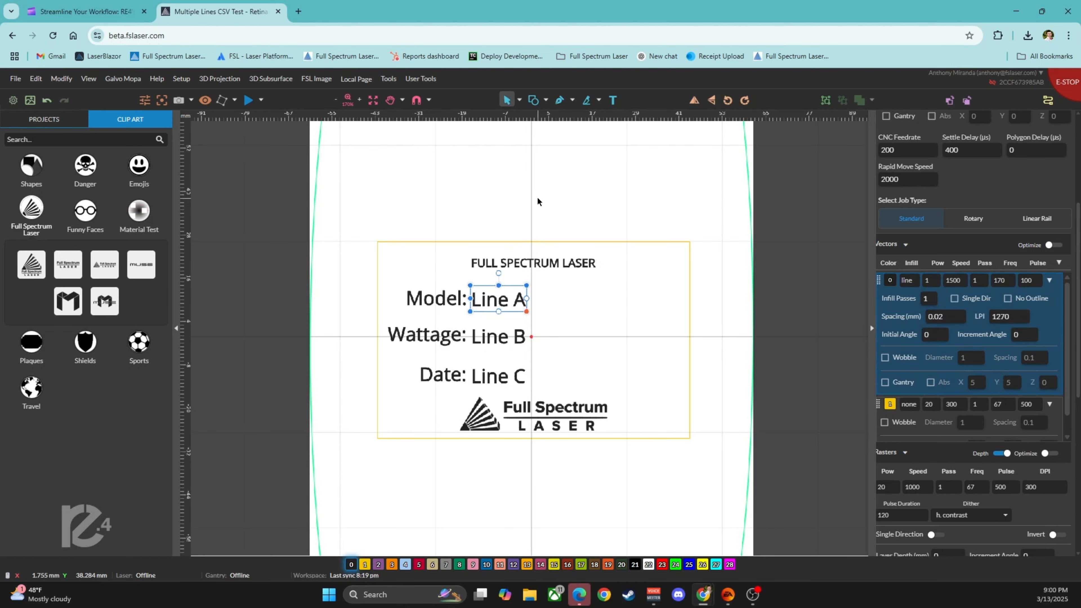
left_click(499, 338)
left_click(499, 377, "shift")
left_click(499, 300, "shift")
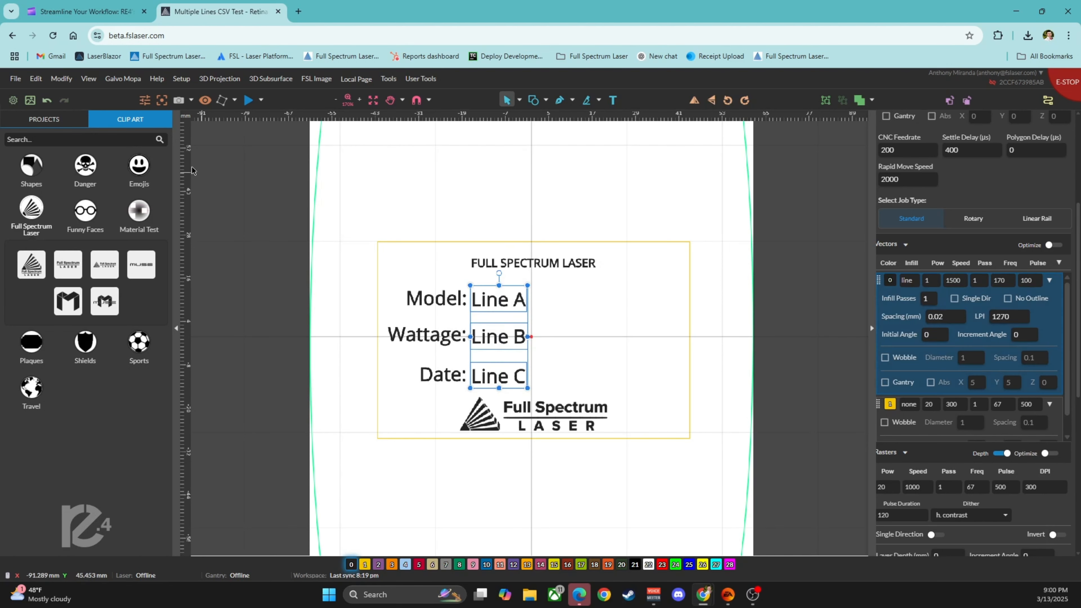
Rename the Line A text object as qr-text1-a in the project's object list.
left_click(44, 119)
left_click(495, 301)
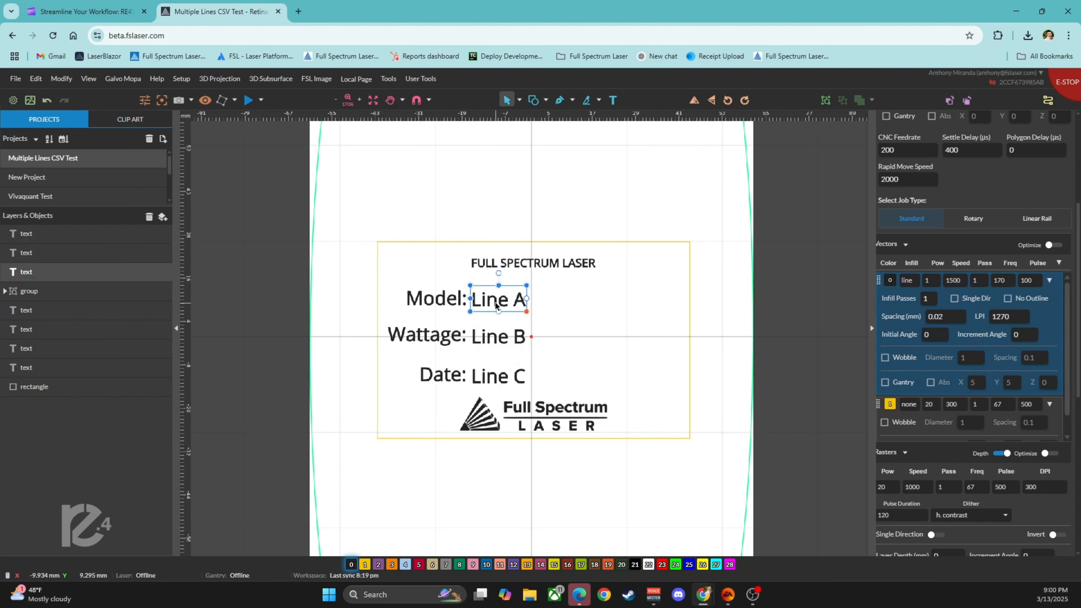
double_click(28, 274)
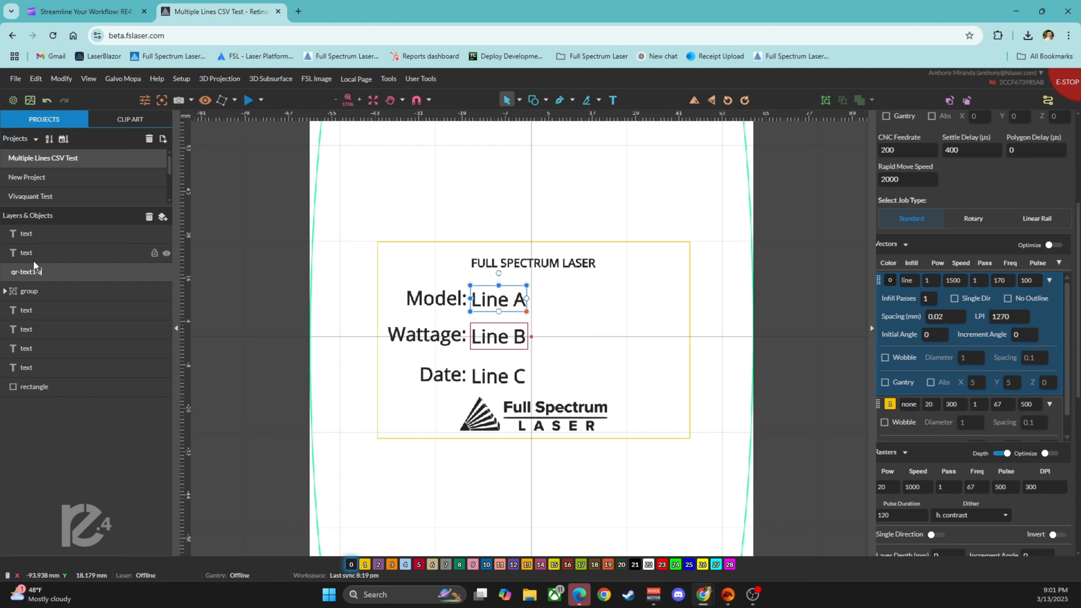
left_click(229, 237)
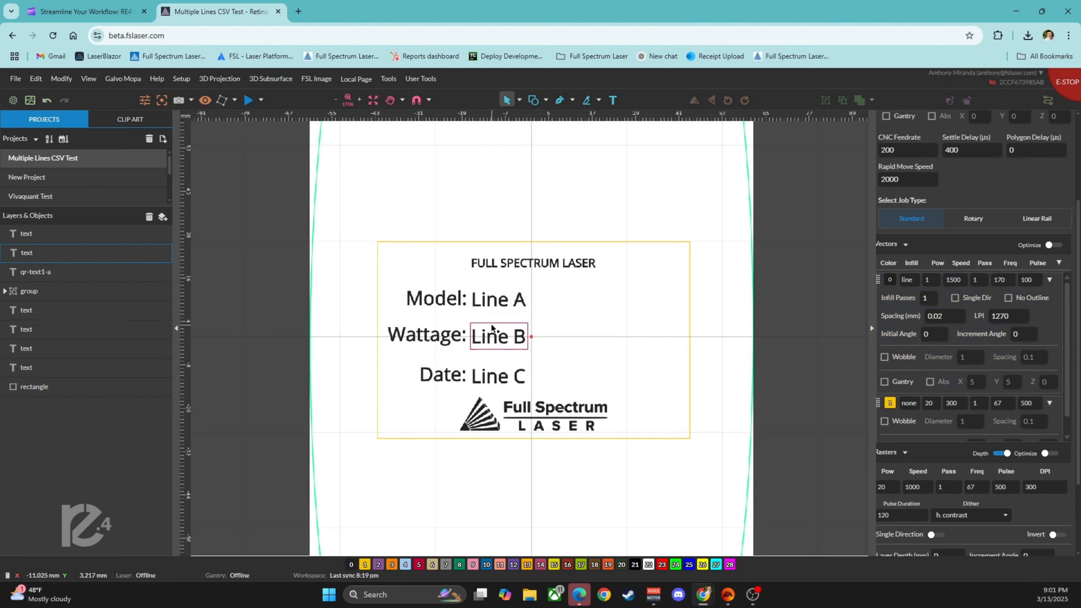
Rename the Line B text object as qr-text2-b.
left_click(45, 251)
double_click(35, 252)
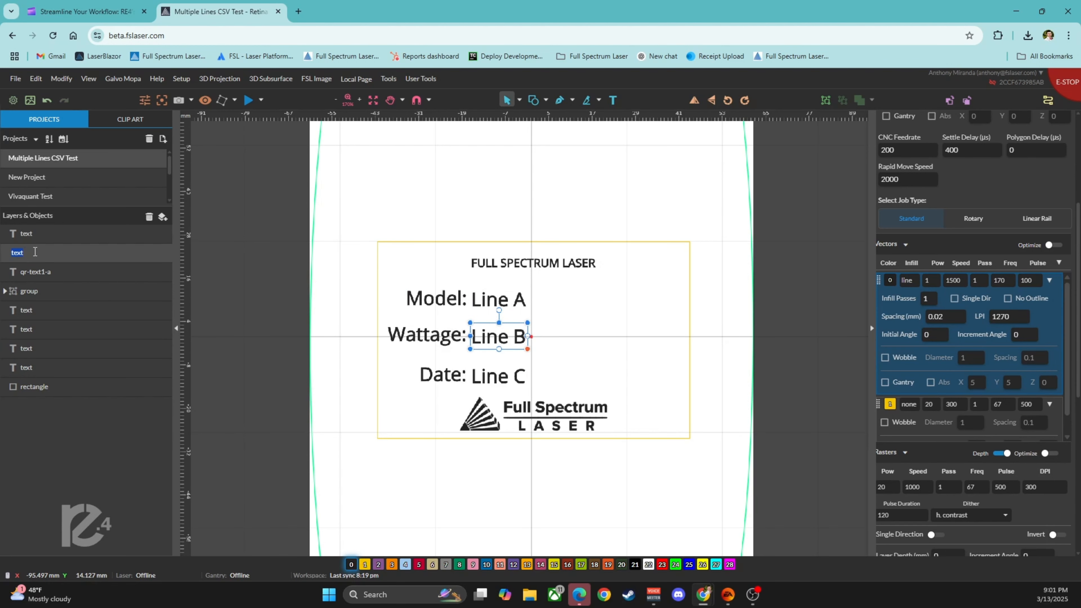
type("qr-t")
Rename the Line C text object as qr-text3-c and check which placeholder each renamed object belongs to.
left_click(30, 233)
double_click(31, 233)
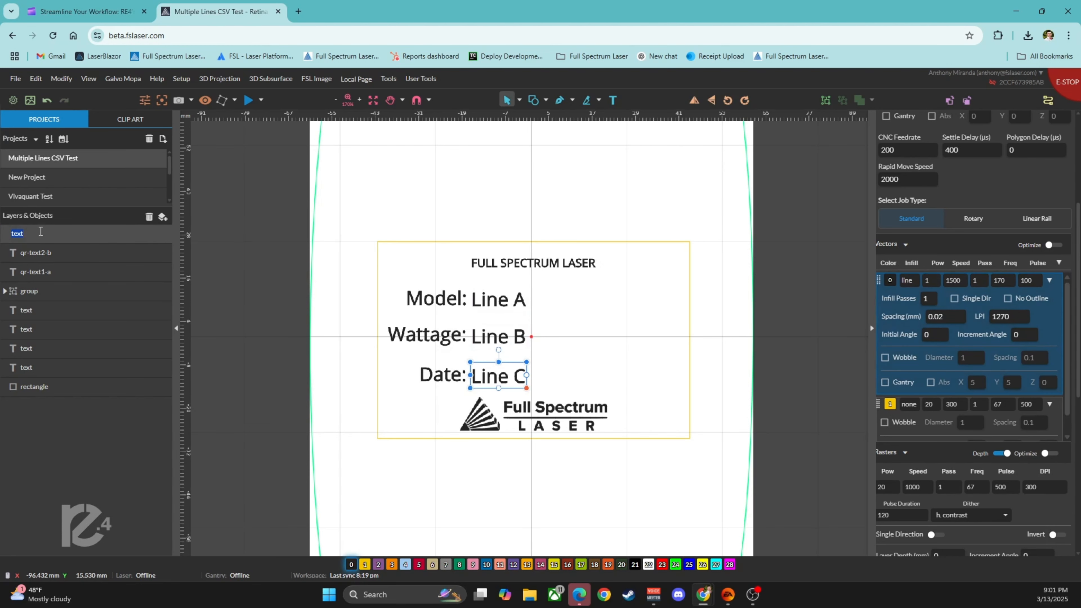
type("qr-text3-c")
key("Return")
left_click(47, 276)
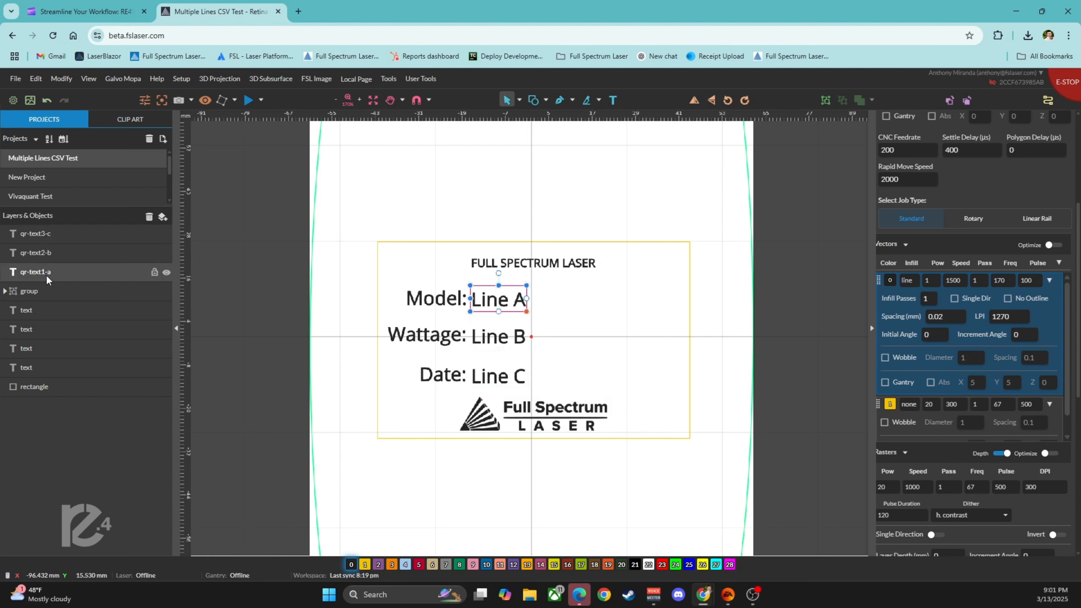
left_click(37, 254)
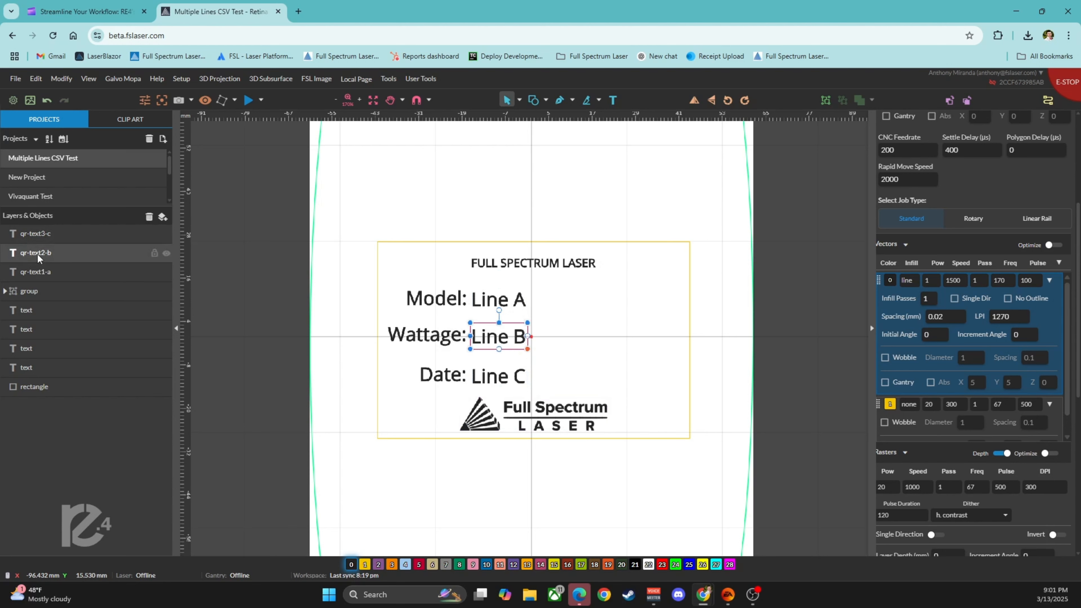
left_click(38, 235)
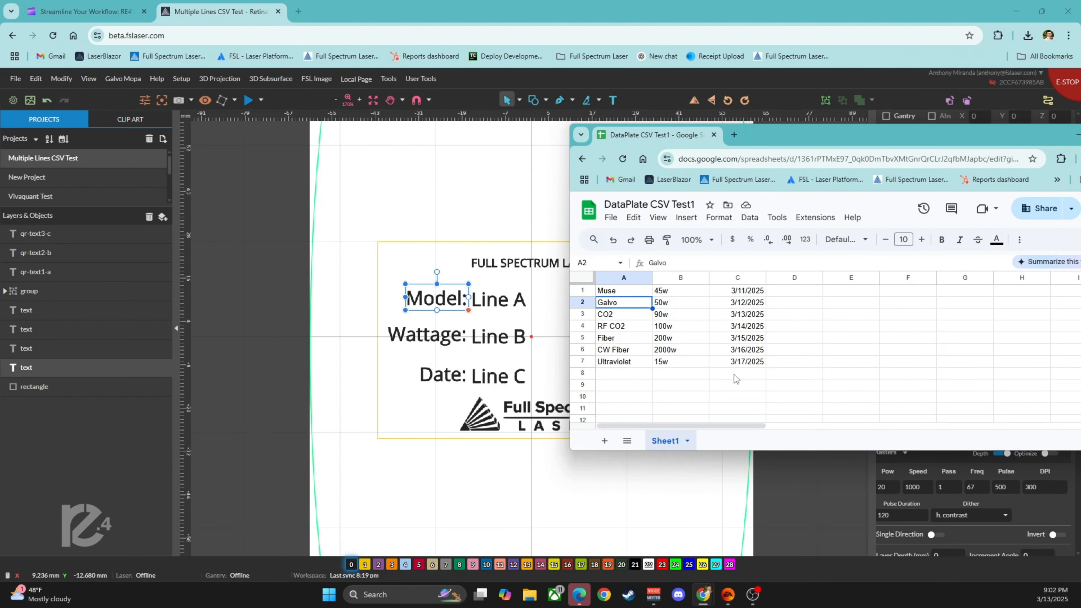
In Google Sheets, download the DataPlate CSV Test1 spreadsheet as a comma-separated values (.csv) file.
left_click(727, 373)
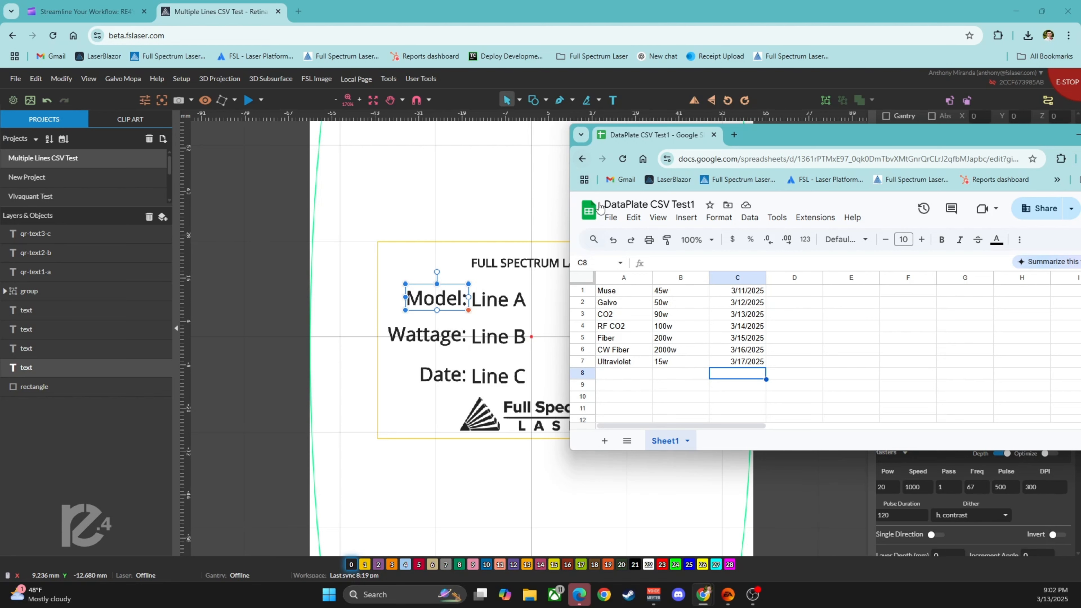
left_click(610, 223)
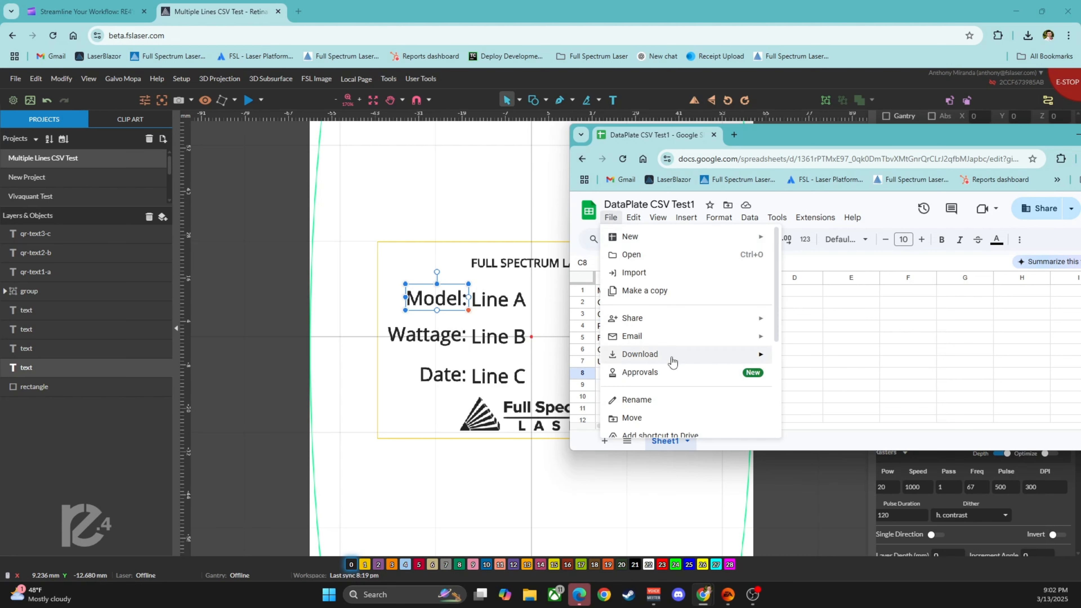
mouse_move(716, 362)
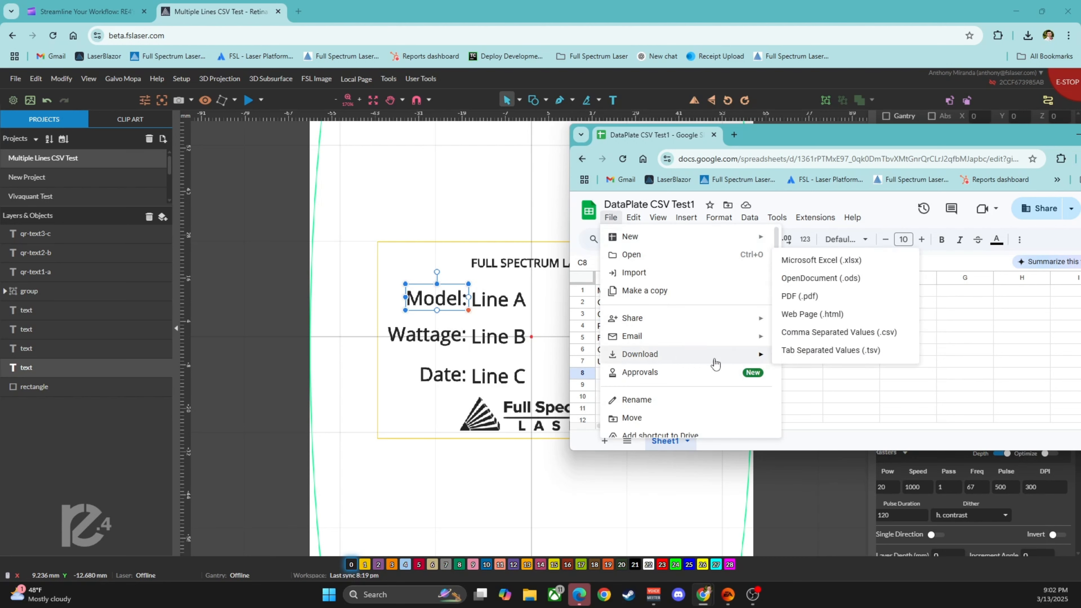
left_click(818, 337)
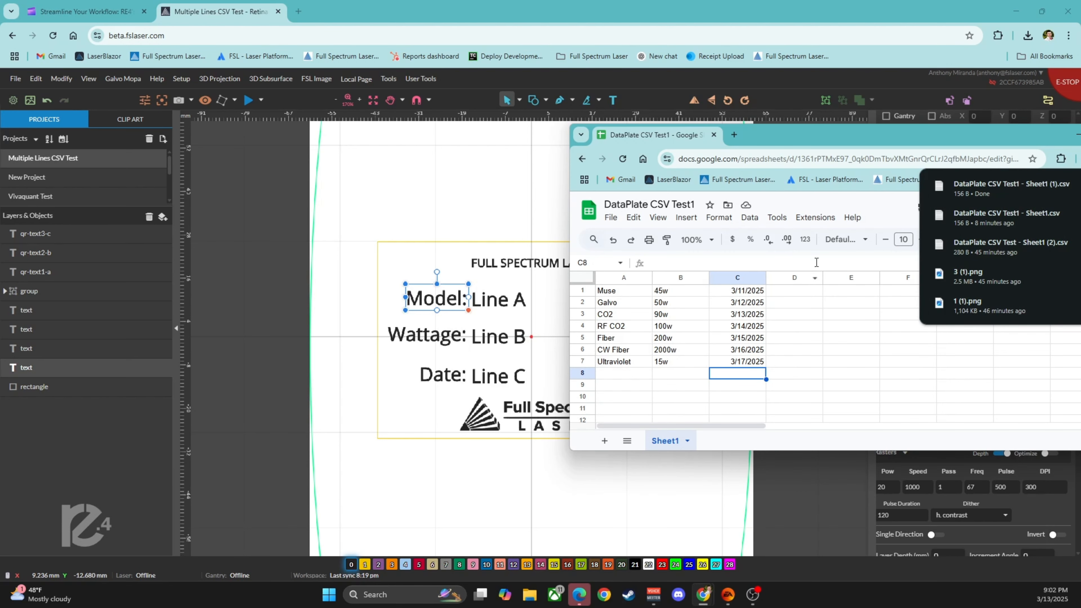
Switch back to RetinaEngrave and sync the workspace of the Multiple Lines CSV Test project.
left_click(529, 175)
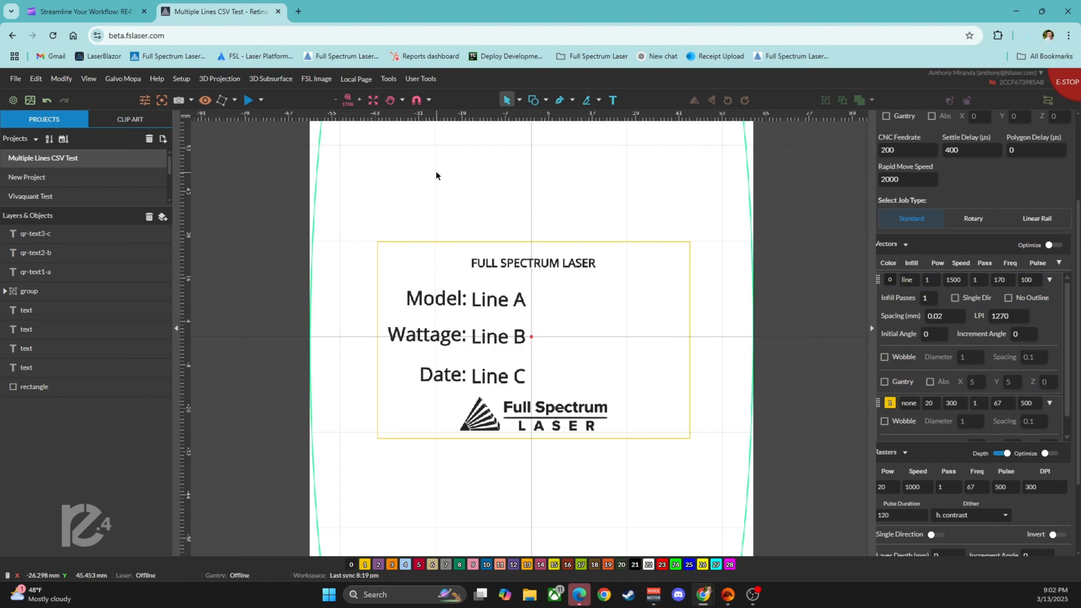
left_click(15, 79)
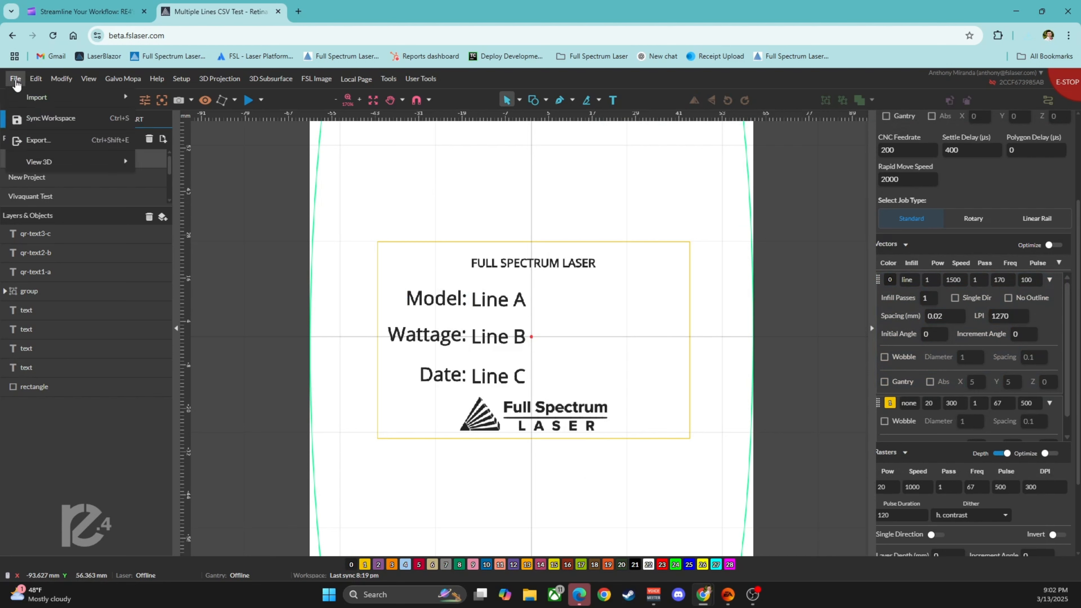
left_click(37, 119)
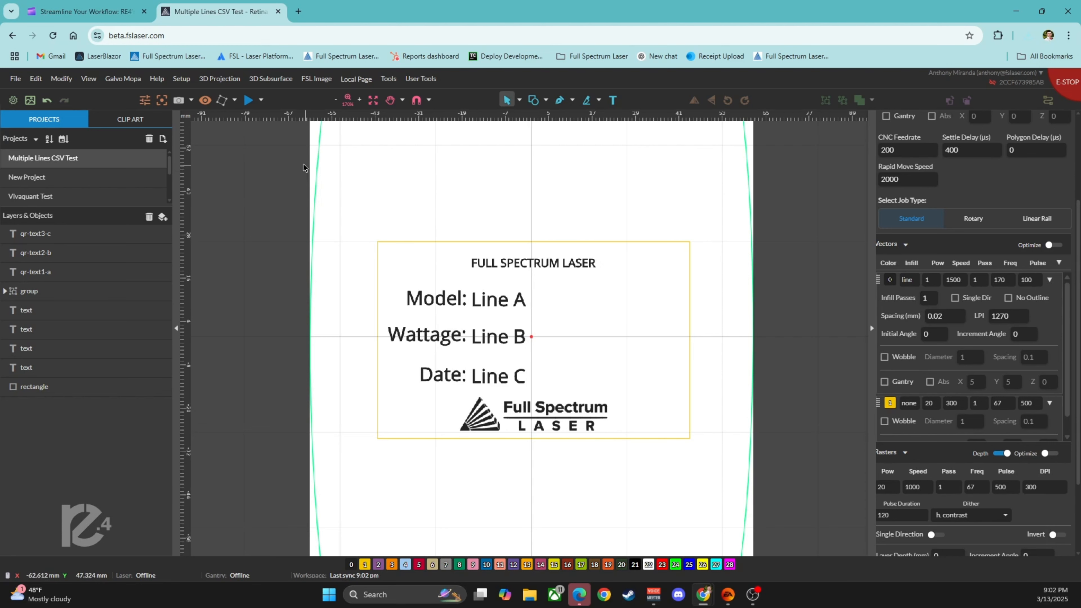
Import DataPlate CSV Test1 - Sheet1 (1).csv from Downloads with the CSV Import tool in the device setup.
left_click(182, 79)
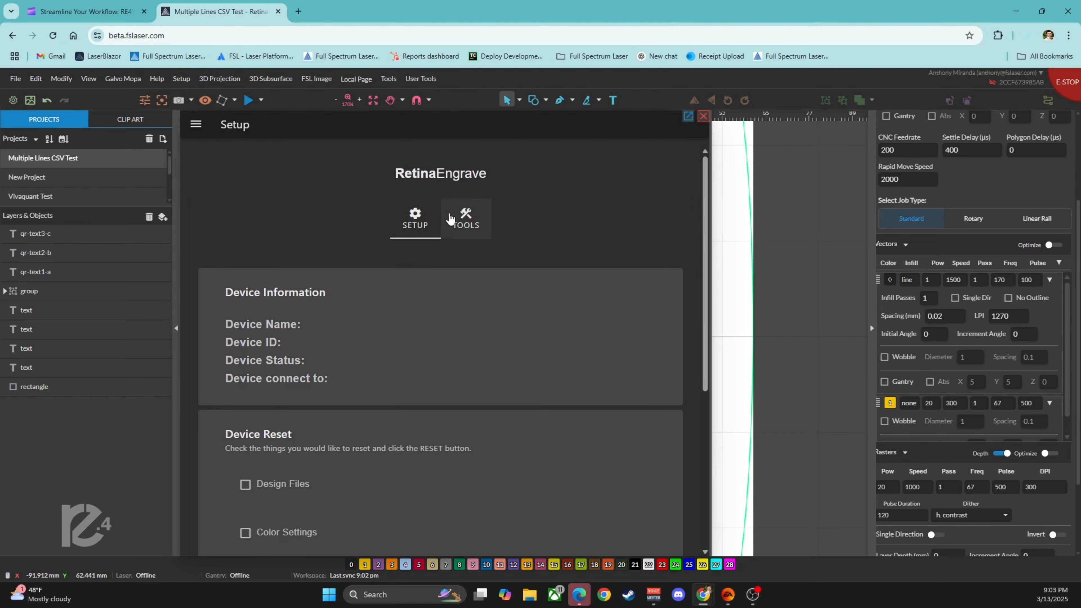
left_click(466, 222)
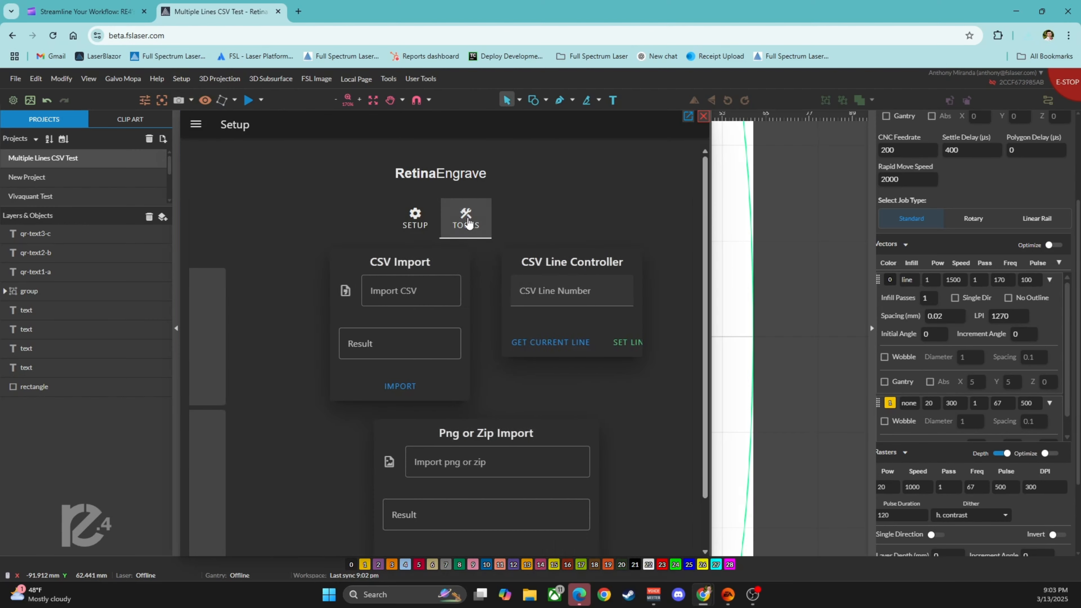
left_click(372, 291)
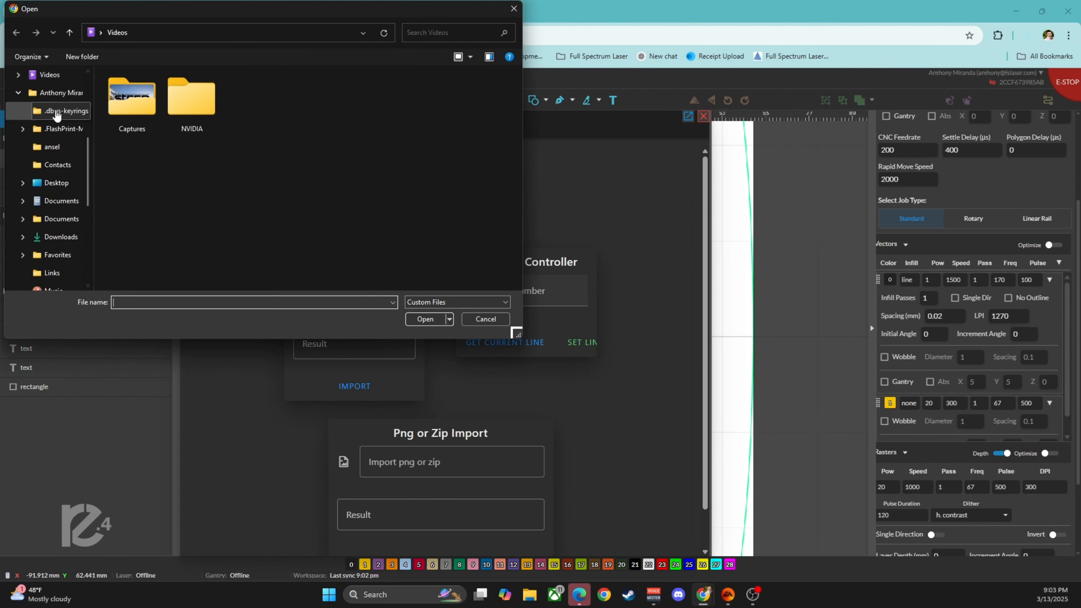
scroll(59, 130, "up", 4)
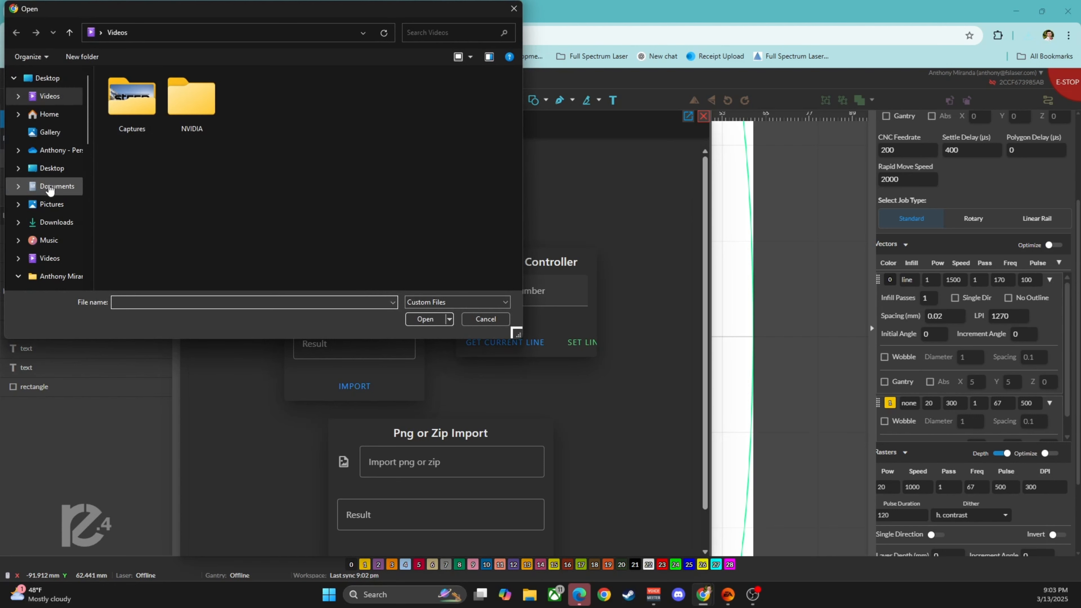
left_click(51, 222)
left_click(157, 107)
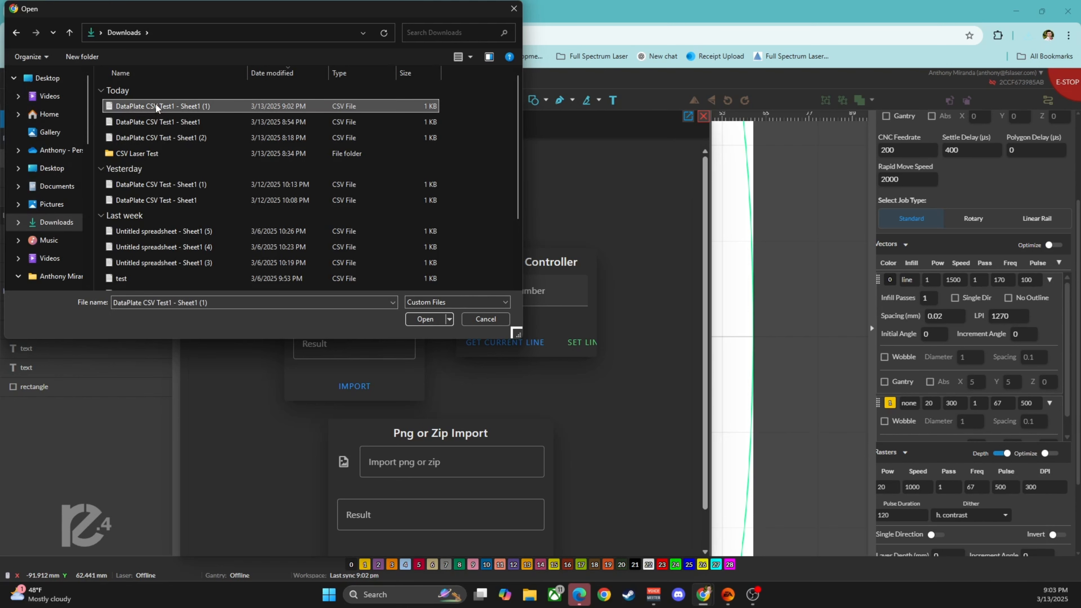
left_click(409, 319)
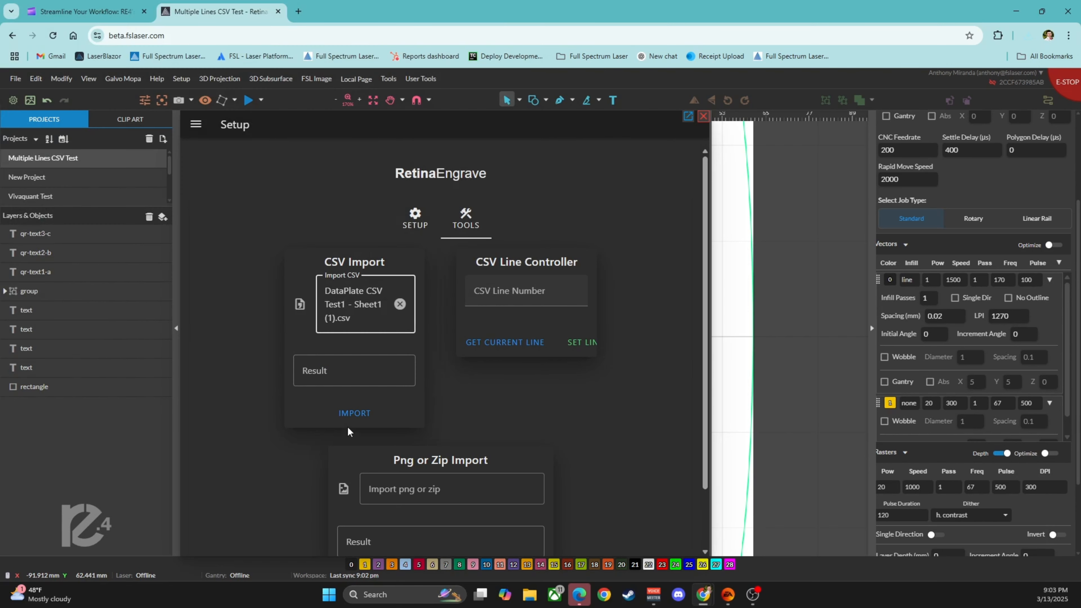
left_click(355, 414)
Set the CSV line number to 0 and load that row into the plate's placeholders with the CSV tool.
left_click(505, 299)
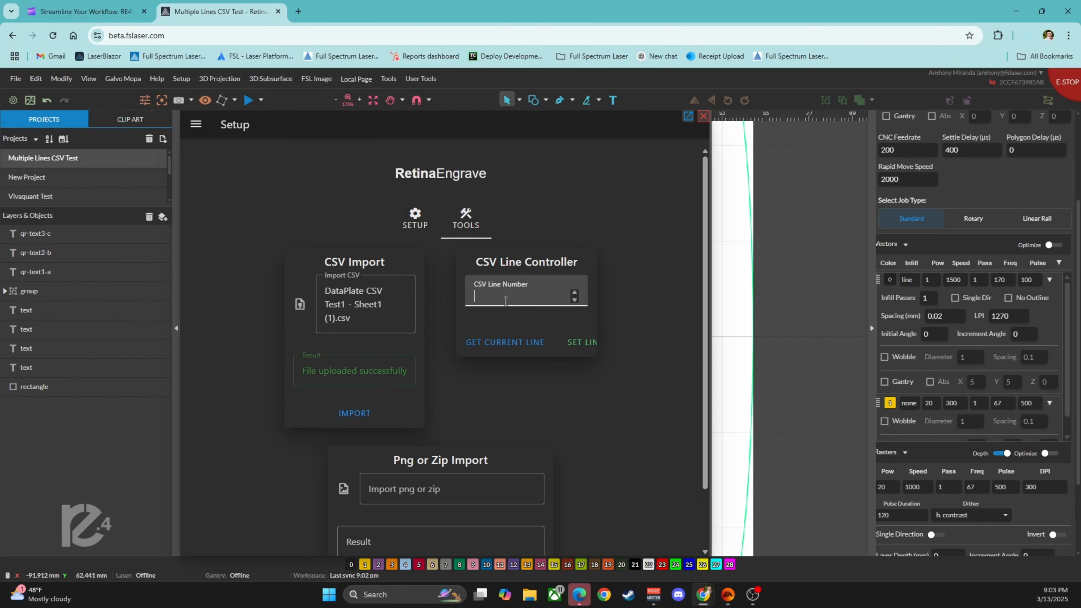
type("0")
left_click(572, 343)
left_click(536, 366)
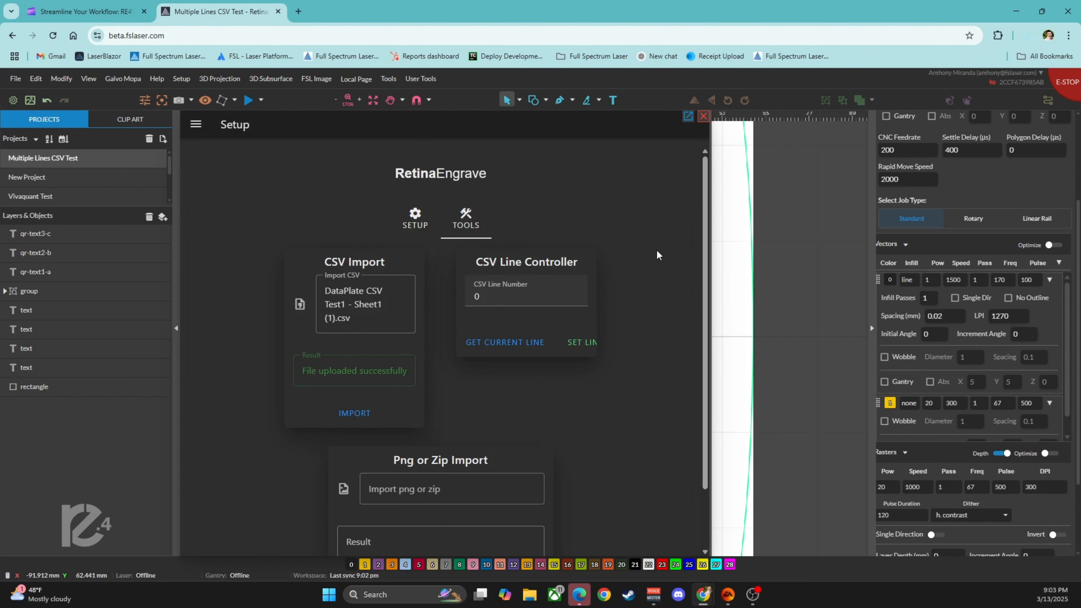
left_click(704, 116)
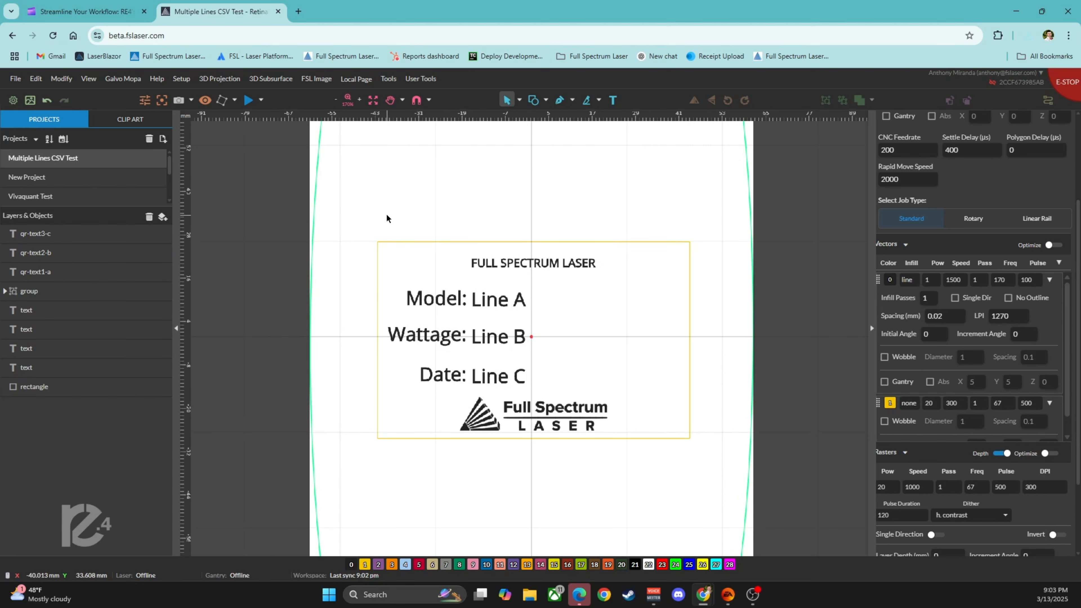
left_click(389, 80)
left_click(409, 170)
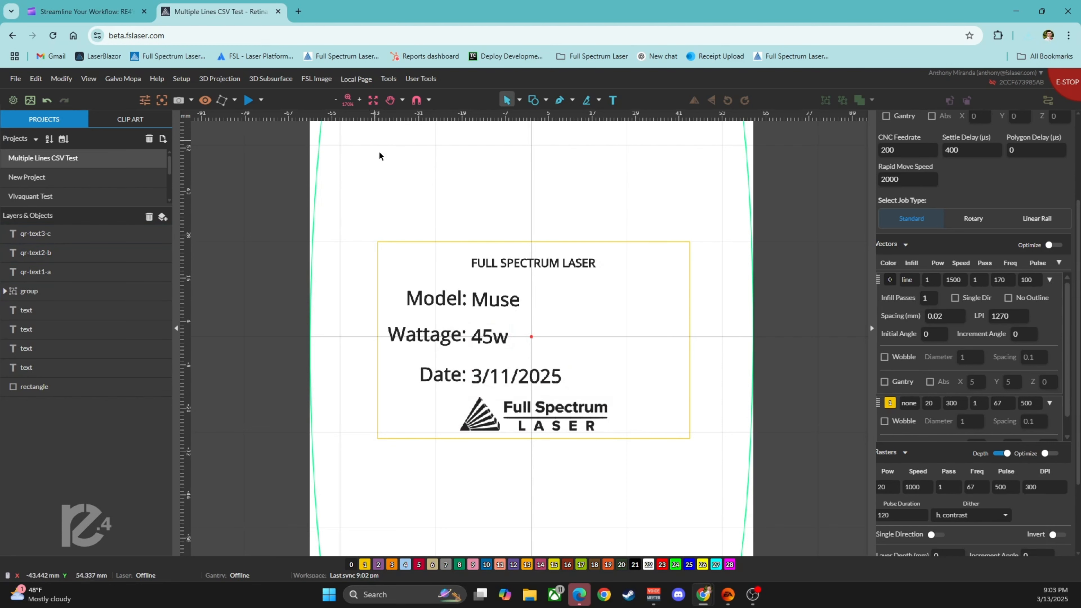
Arrange the Google Sheets and RetinaEngrave windows side by side, giving RetinaEngrave the larger share and hiding its job settings.
mouse_move(707, 597)
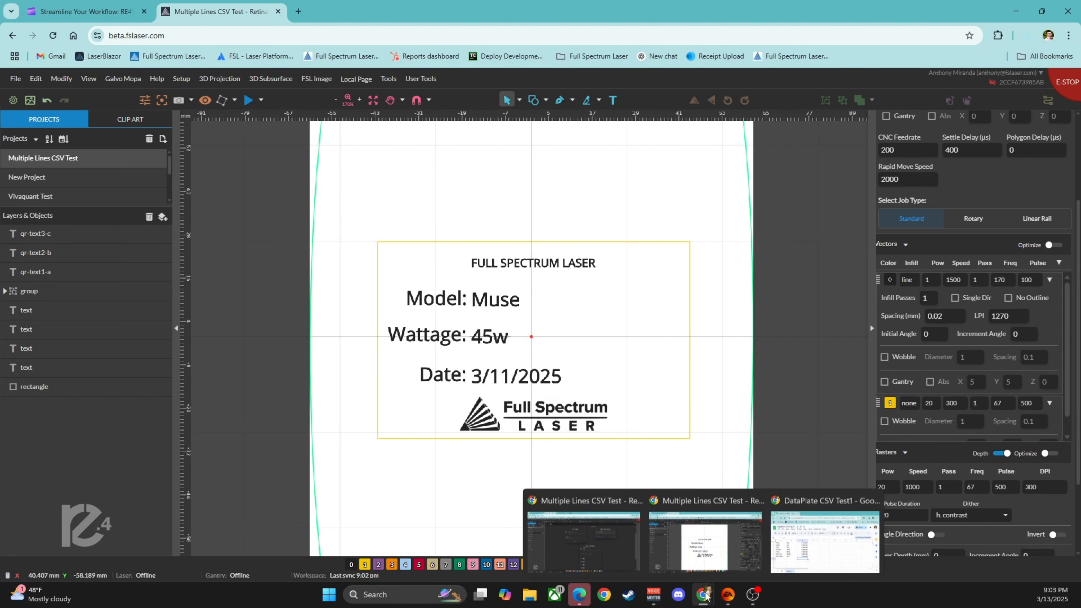
left_click(797, 546)
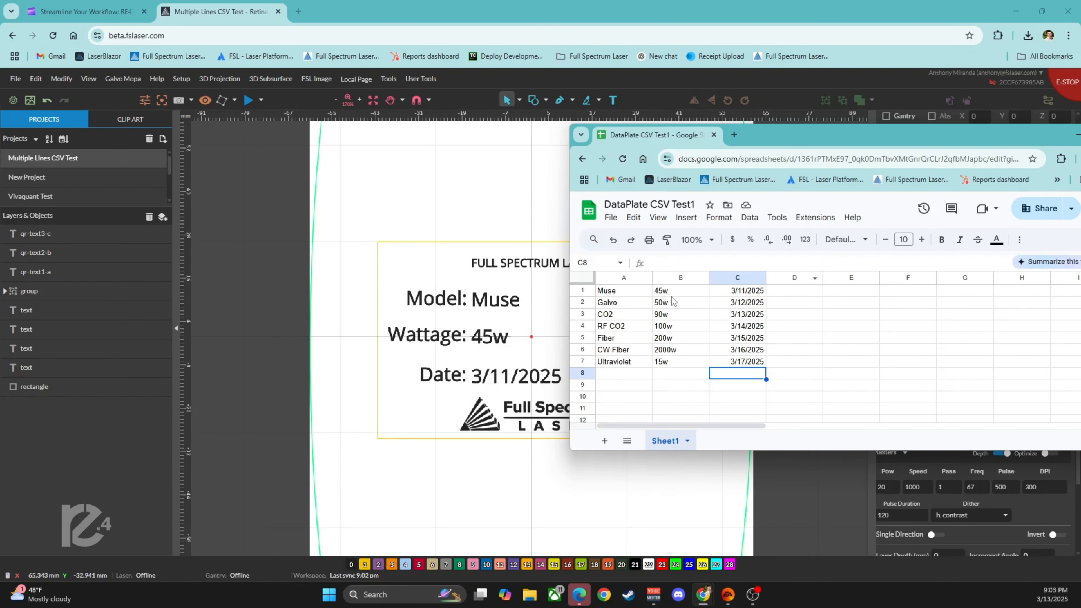
left_click_drag(758, 140, 1079, 182)
left_click(510, 350)
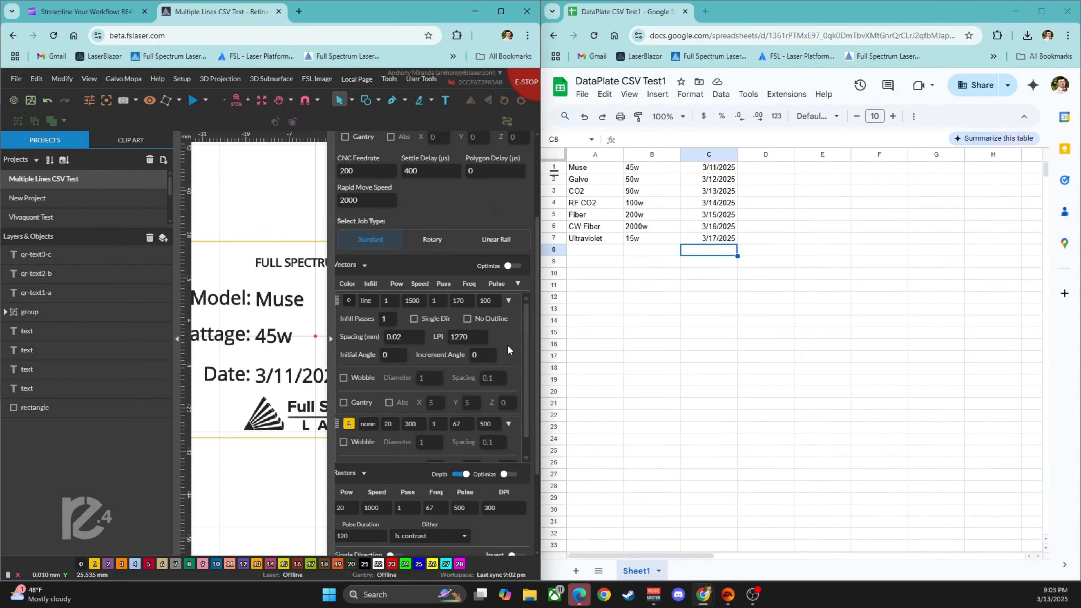
left_click_drag(534, 276, 835, 297)
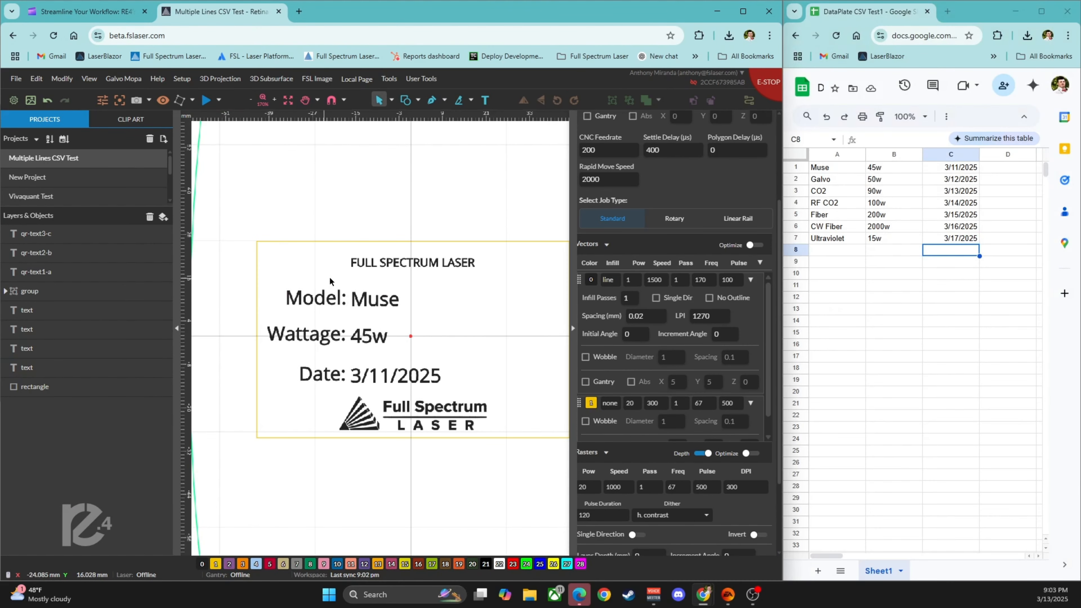
left_click(574, 329)
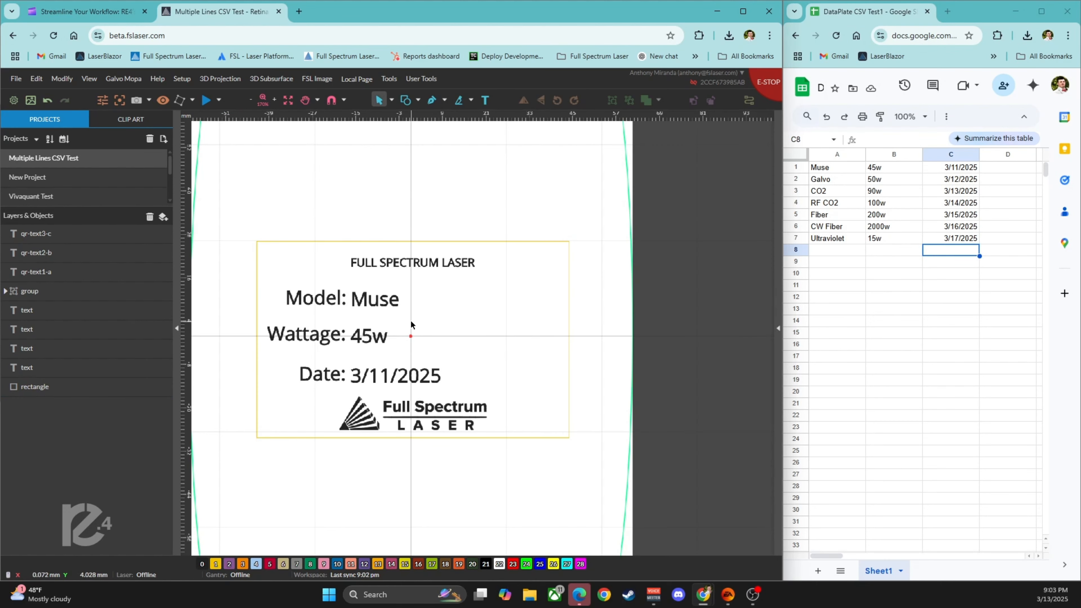
Load the next two CSV rows into the plate one at a time, selecting matching rows 2 and 3 in the spreadsheet.
left_click(388, 80)
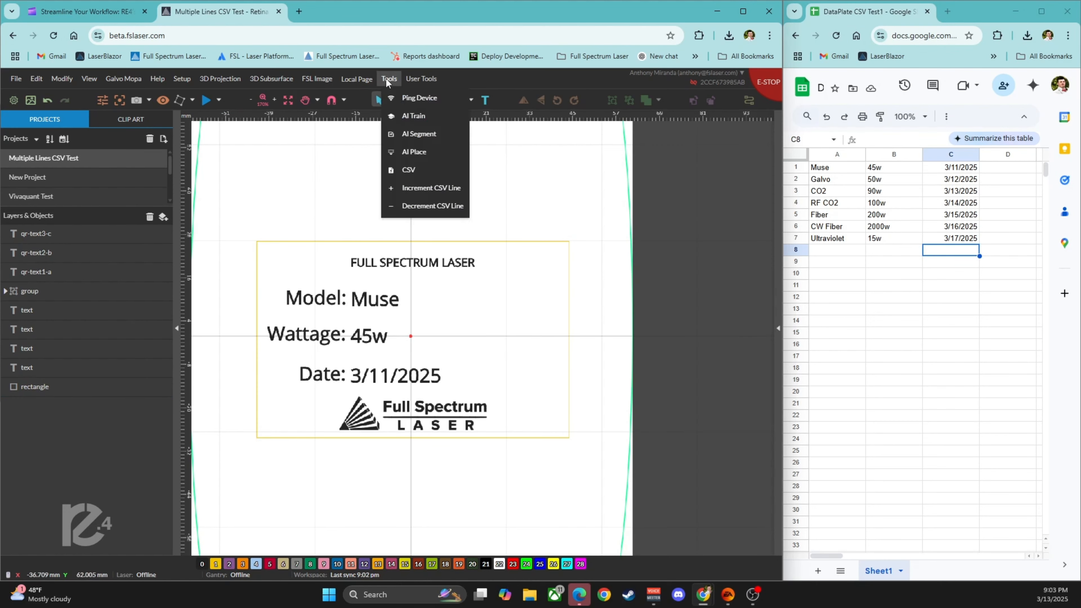
left_click(408, 169)
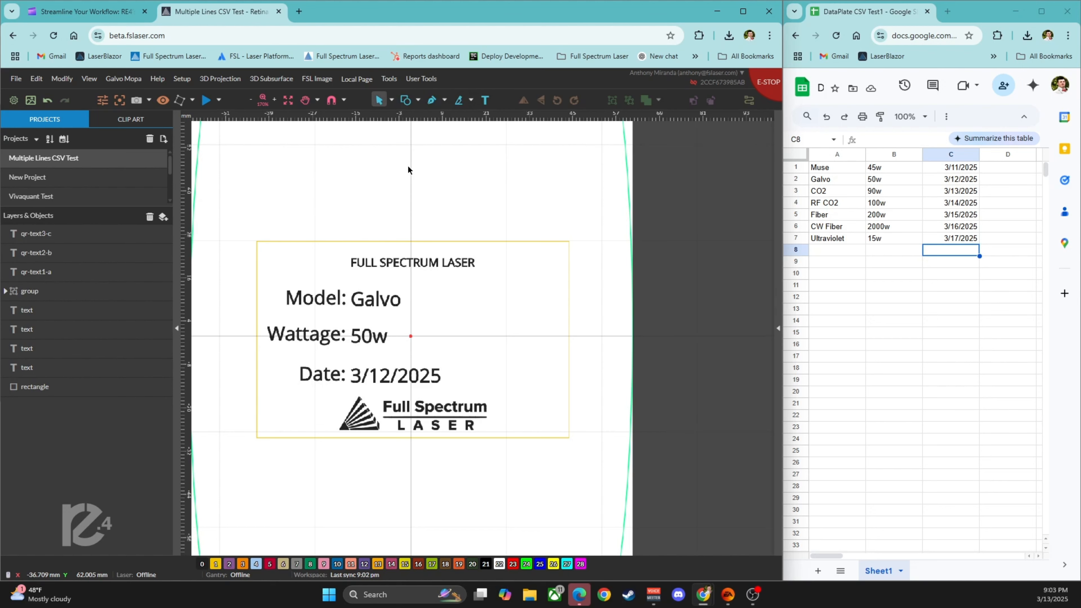
left_click(796, 178)
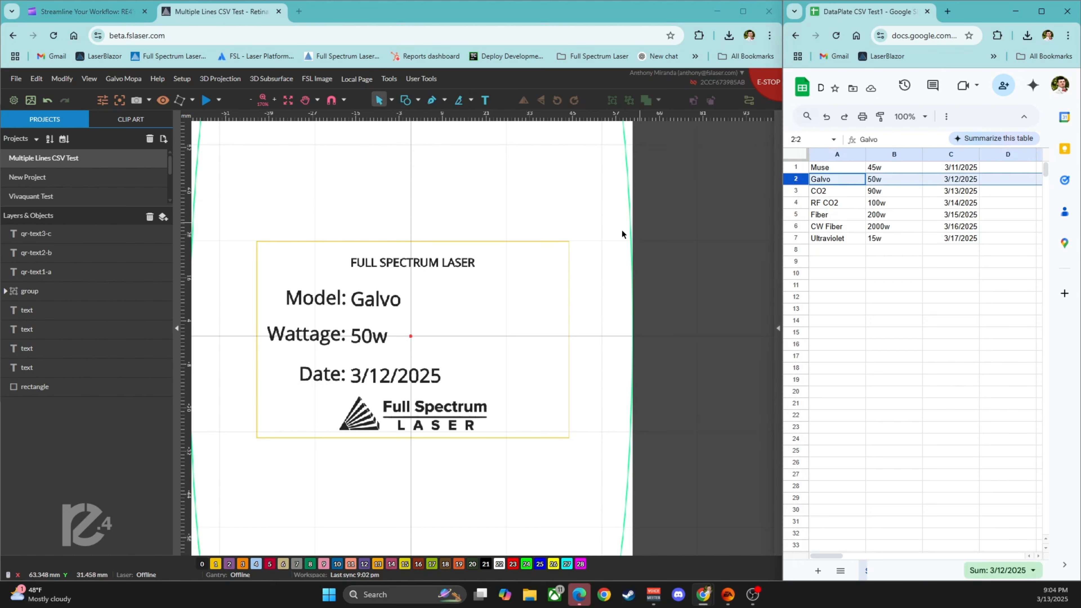
left_click(388, 79)
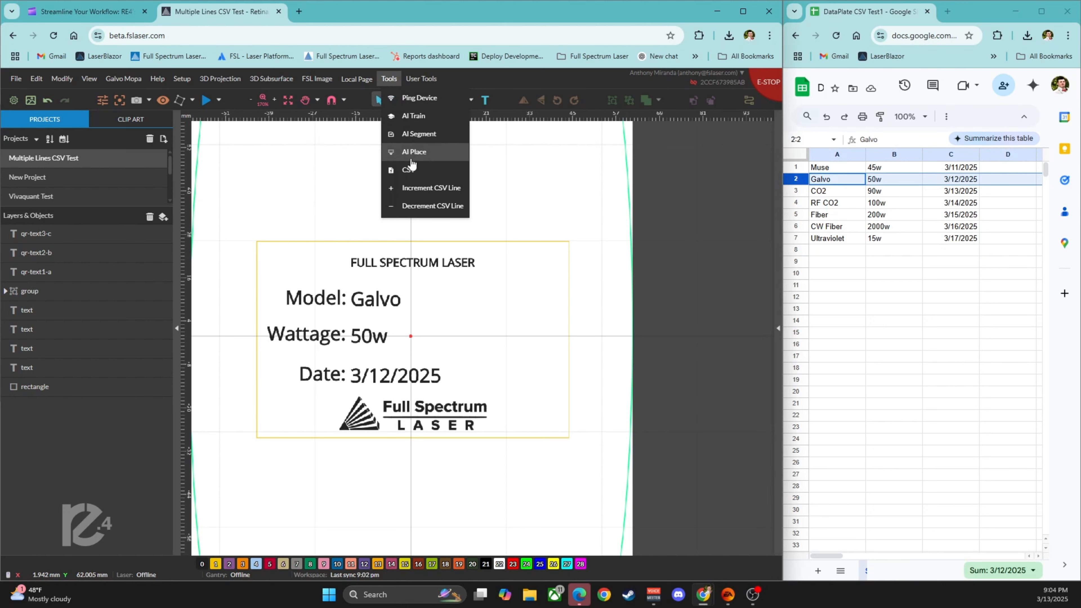
left_click(411, 168)
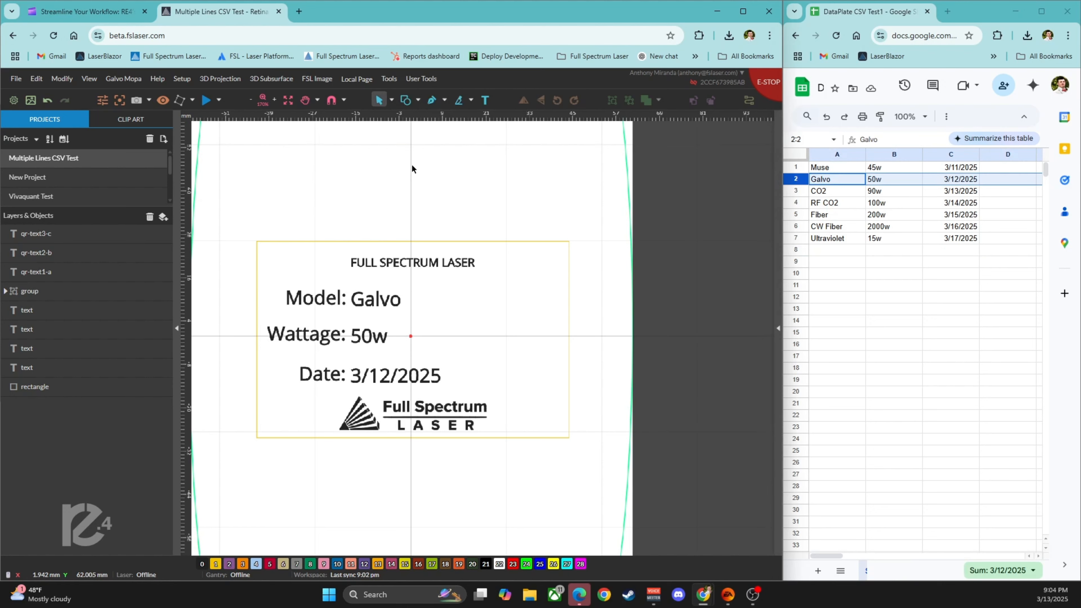
left_click(791, 191)
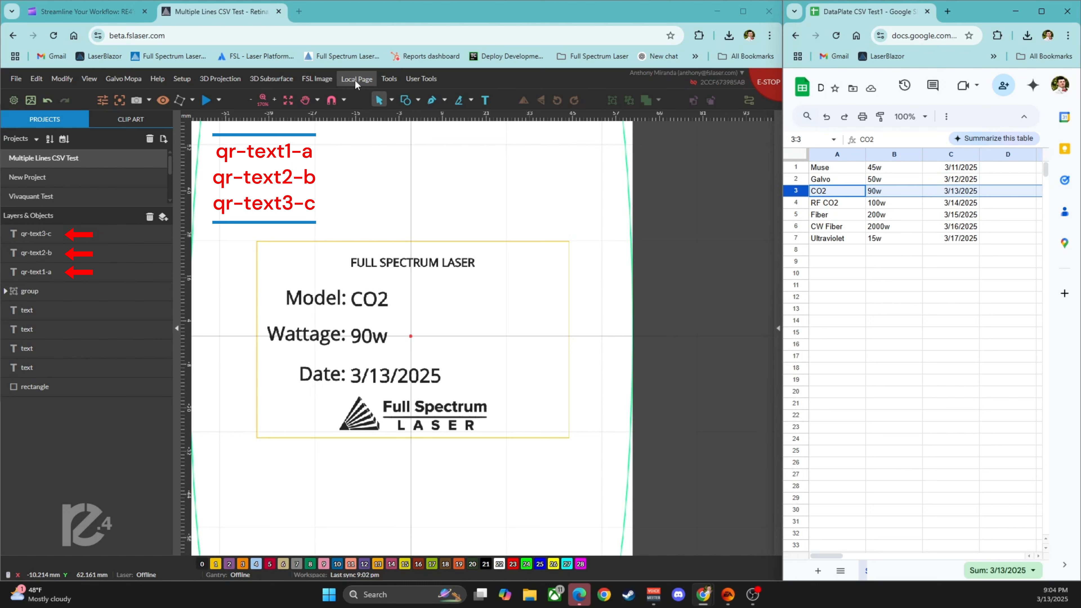
Advance the plate through the remaining CSV rows, 4 to 7, one at a time with the CSV tool.
left_click(388, 78)
left_click(410, 170)
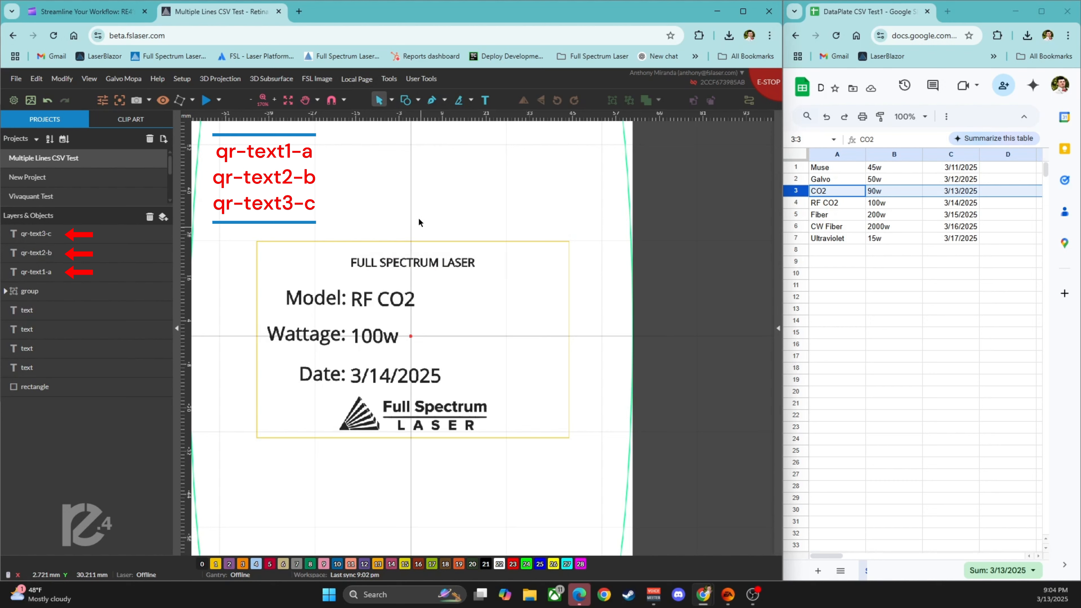
left_click(389, 80)
left_click(410, 169)
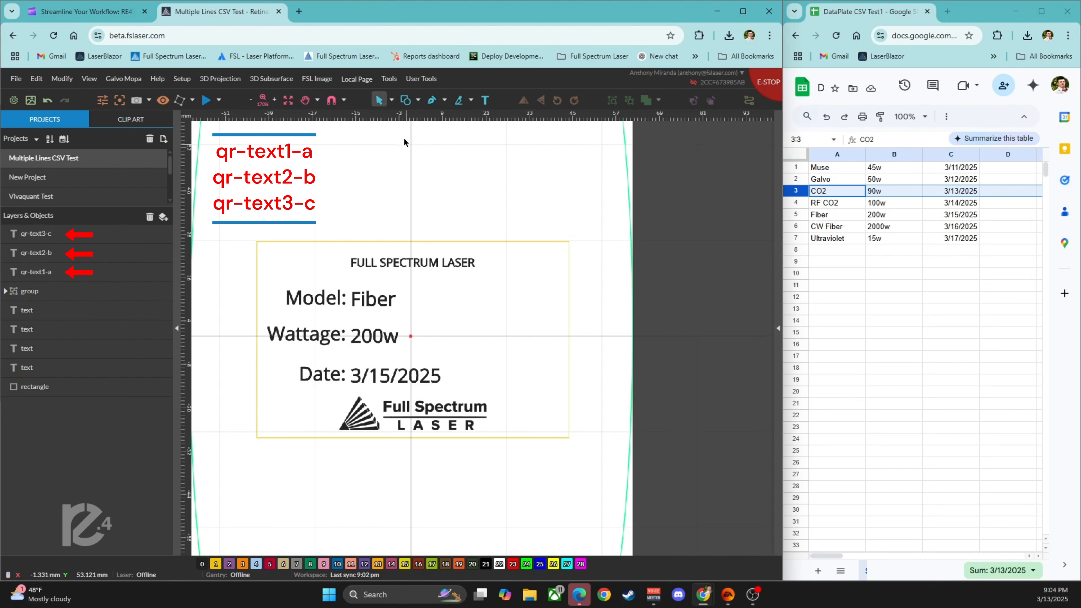
left_click(389, 79)
left_click(415, 168)
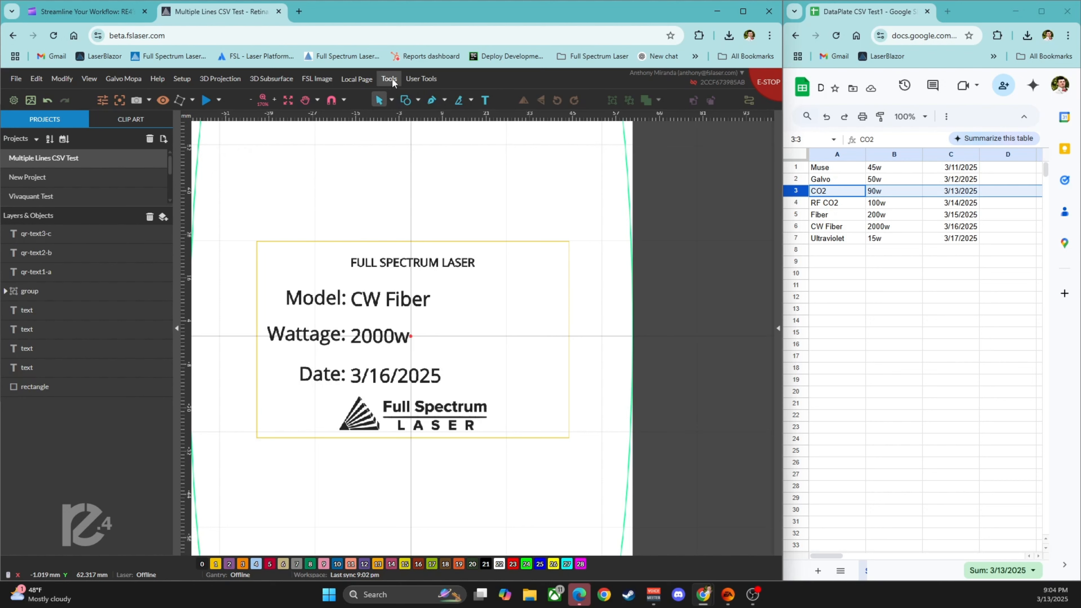
left_click(392, 79)
left_click(415, 168)
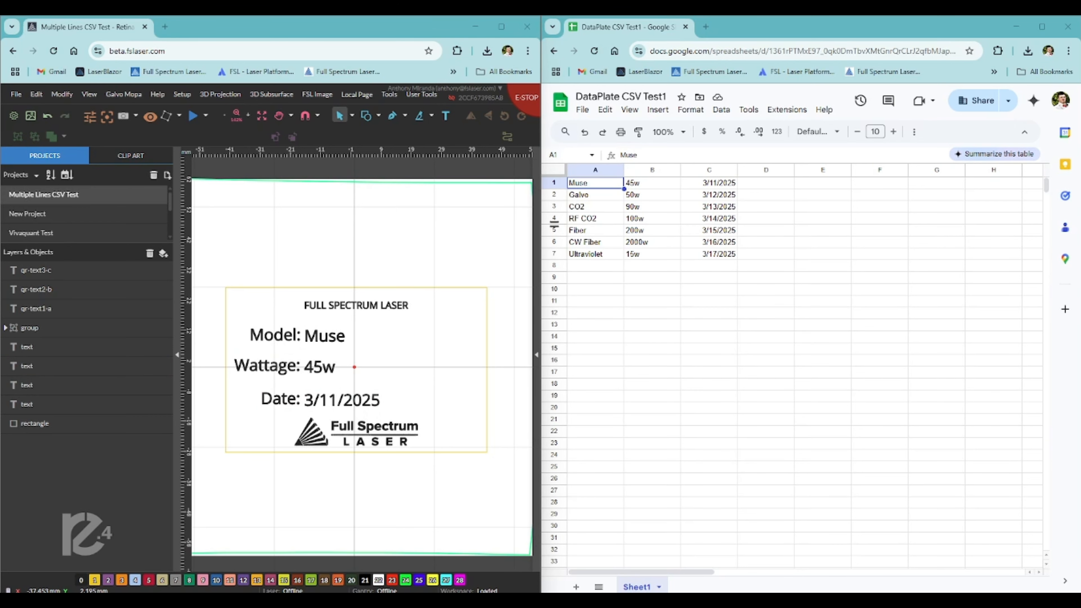
Position the machine image inside the plate beside the variable text lines, below the heading and clear of the logo.
left_click_drag(299, 219, 414, 333)
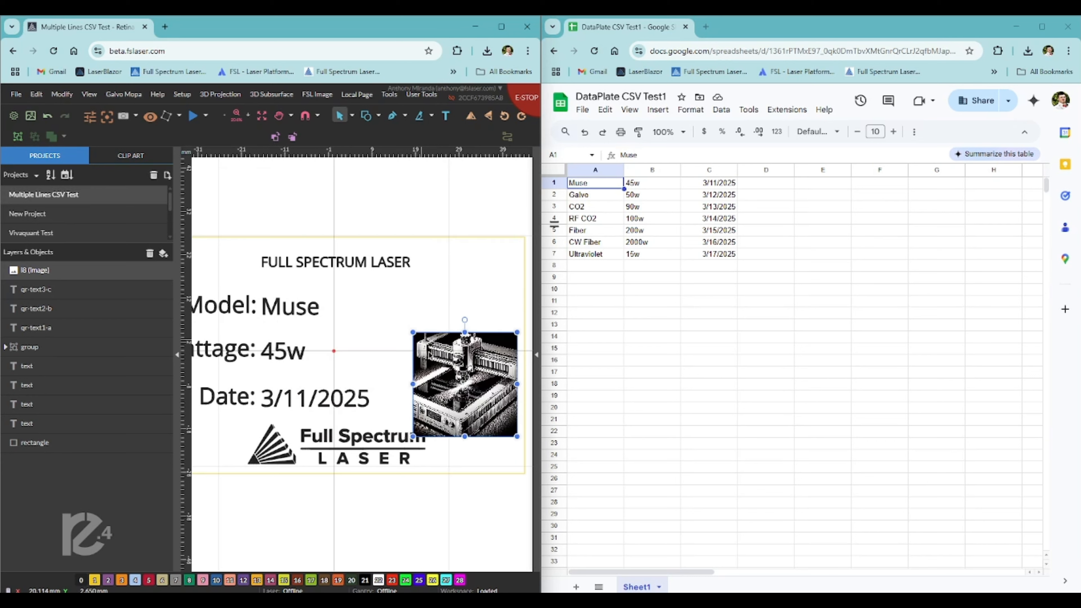
left_click_drag(445, 382, 433, 324)
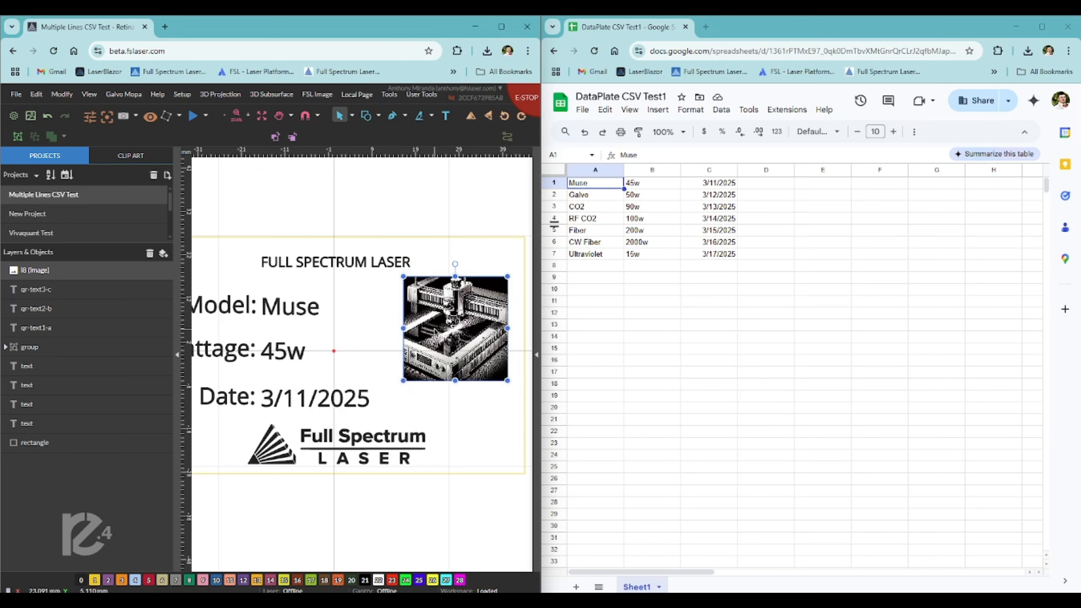
left_click(423, 203)
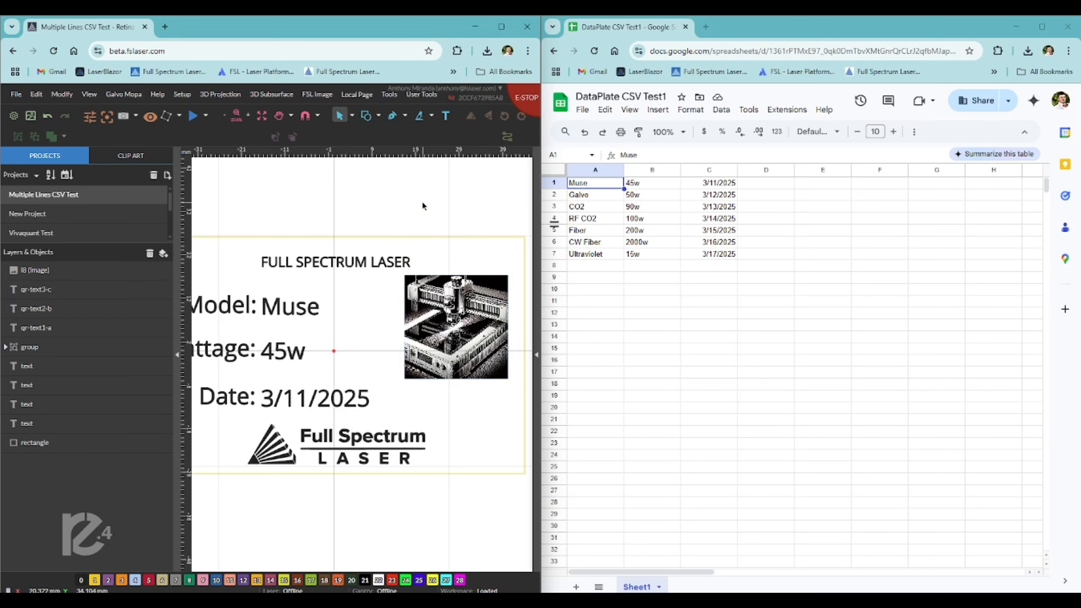
Rename the machine image object as qr-image1-d in the project's object list.
left_click(427, 327)
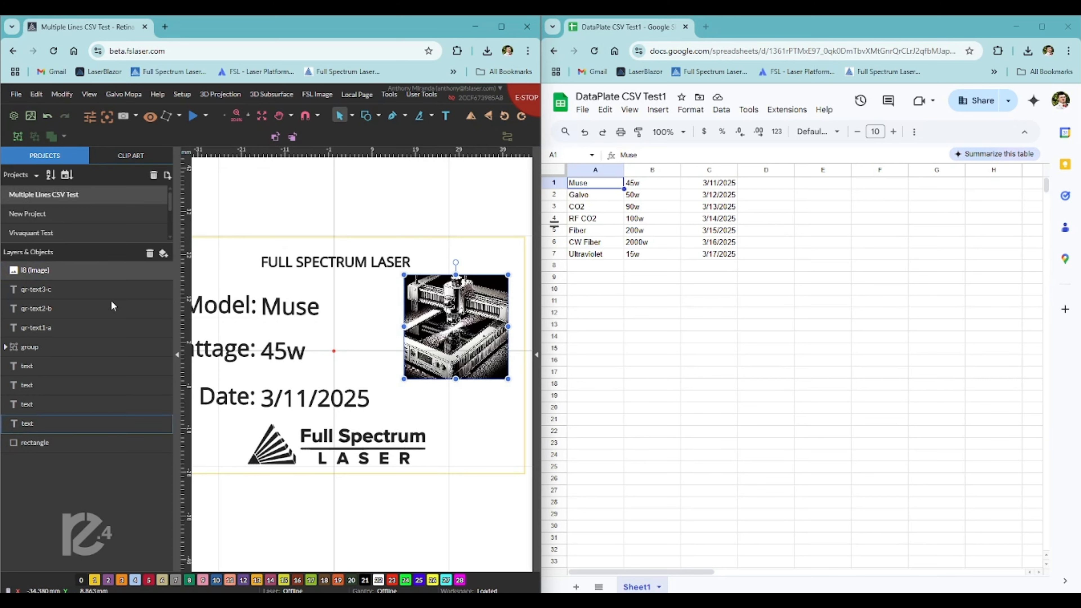
double_click(38, 271)
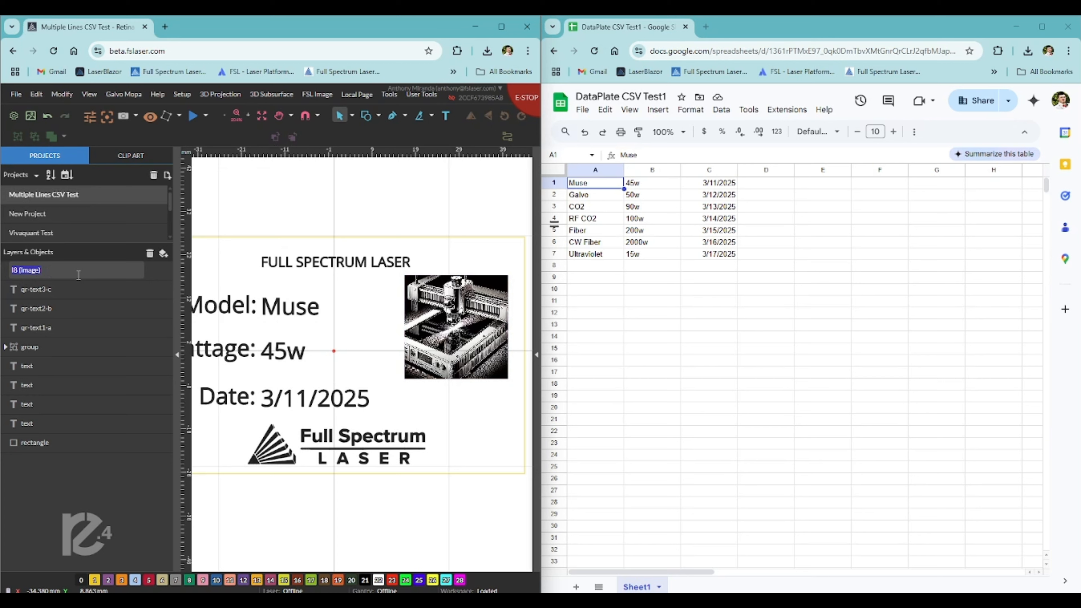
type("w")
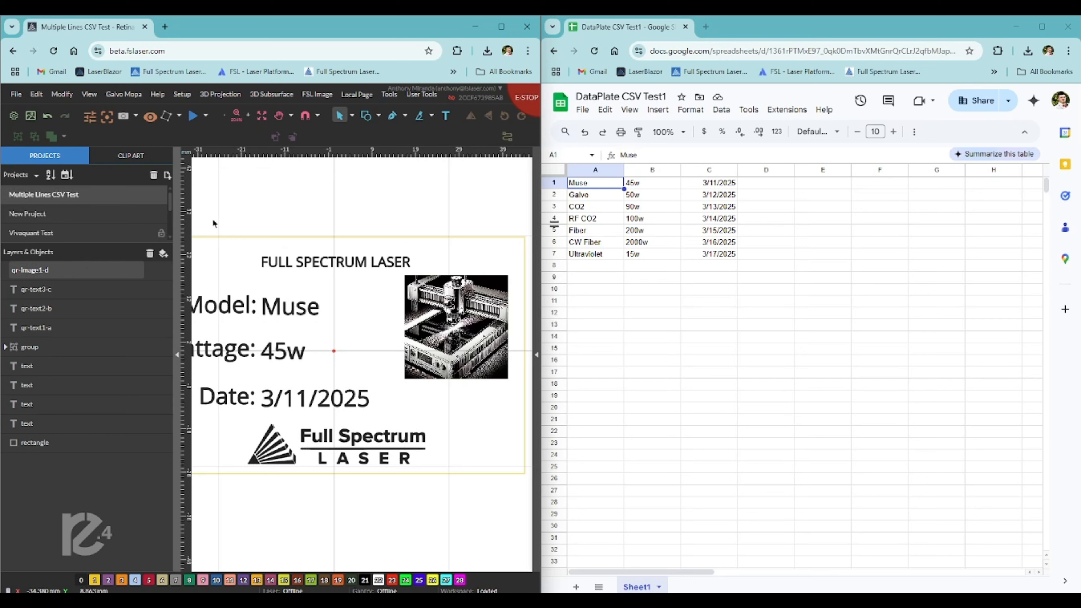
left_click(265, 211)
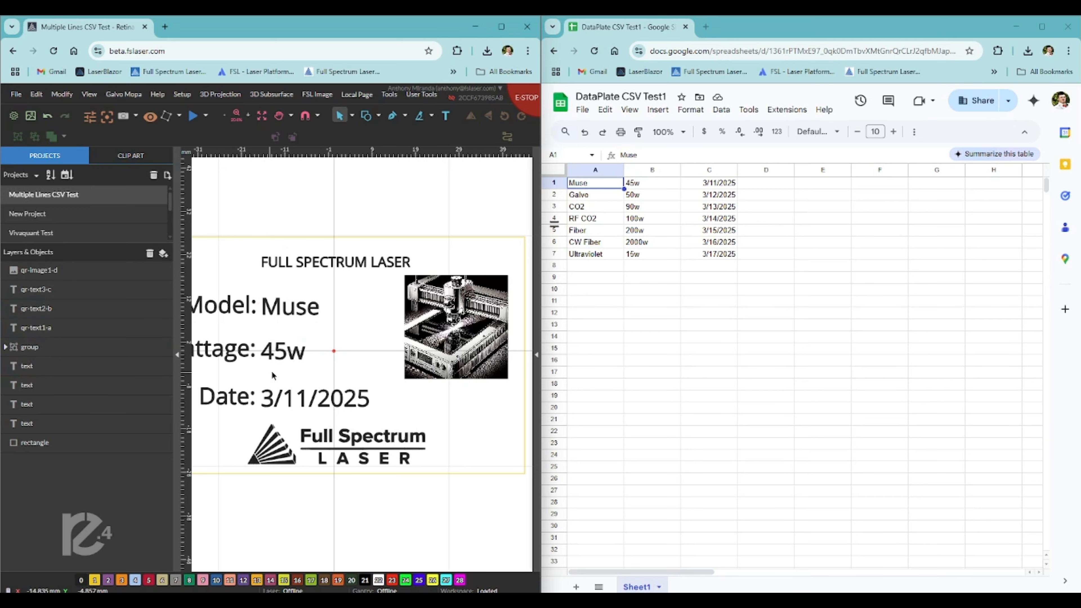
Select the empty column D in the spreadsheet, and sync the plate project's workspace.
left_click(761, 170)
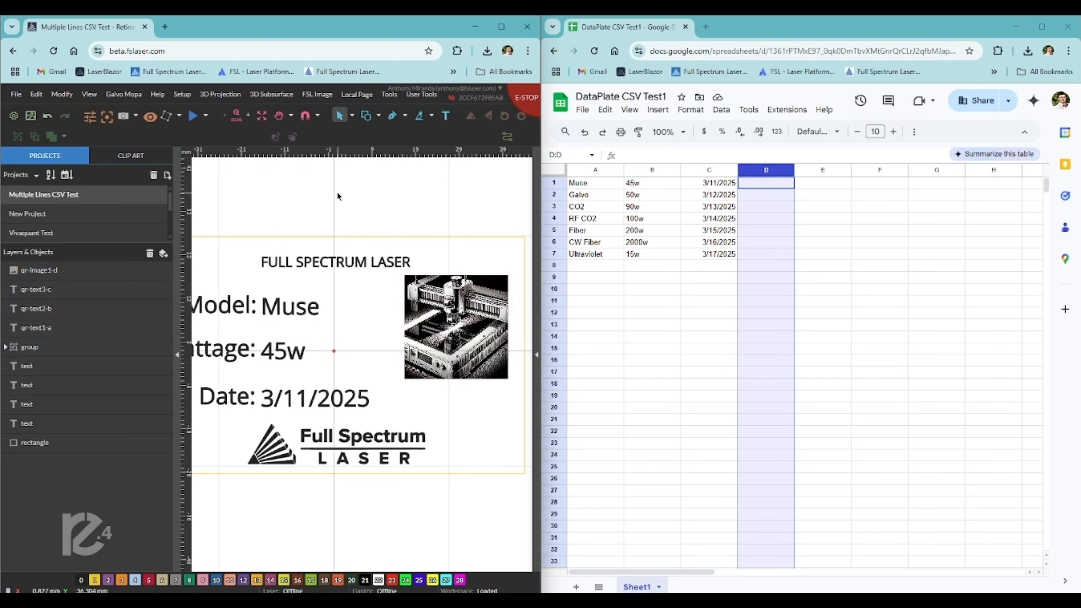
left_click(16, 94)
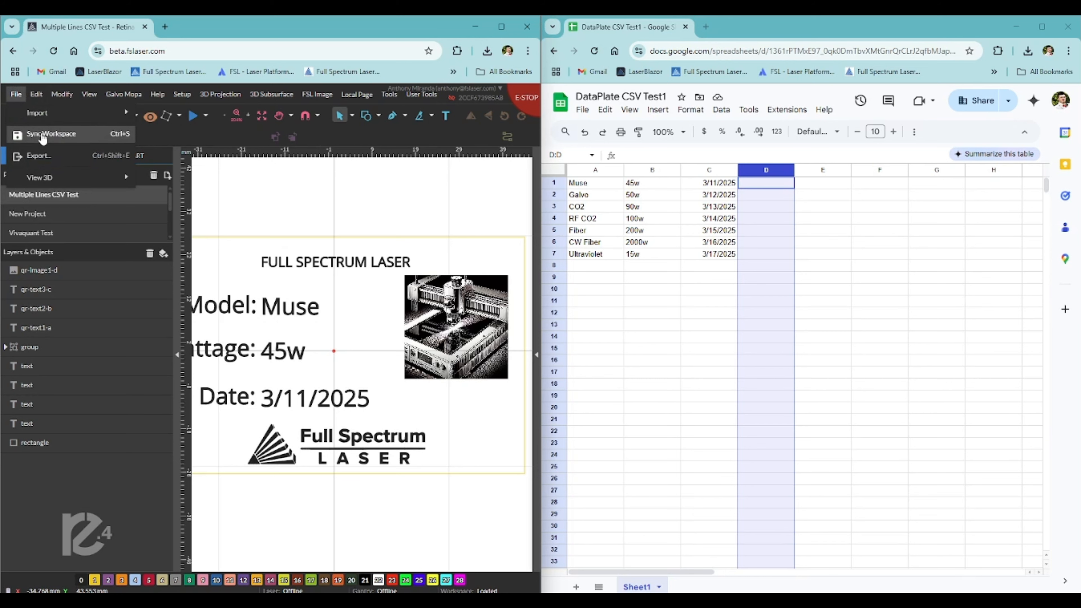
left_click(42, 134)
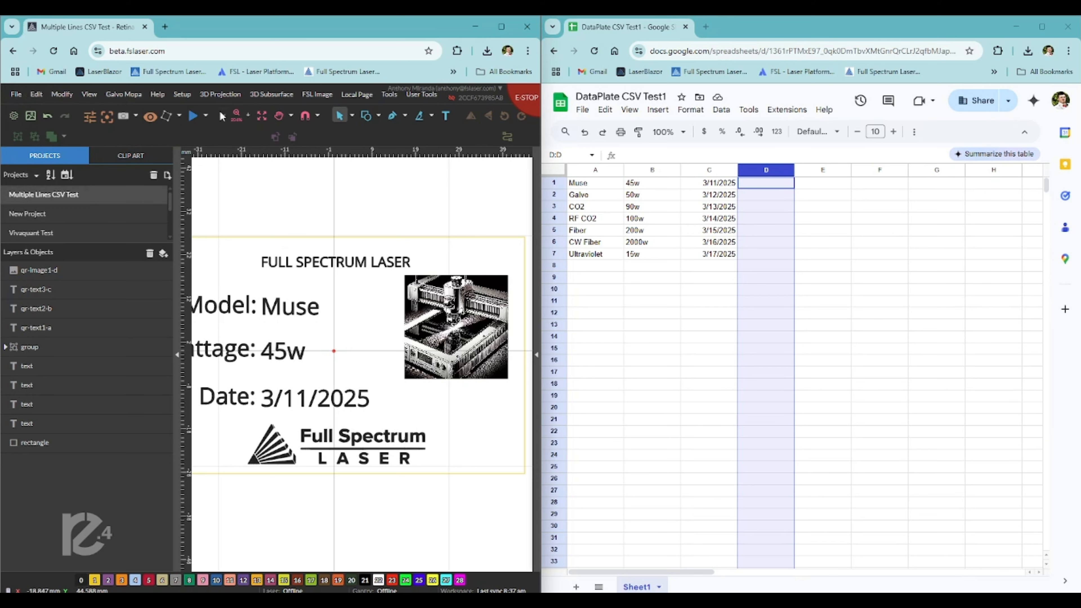
Import the image archive l7.zip from Downloads with the Png or Zip Import tool.
left_click(182, 94)
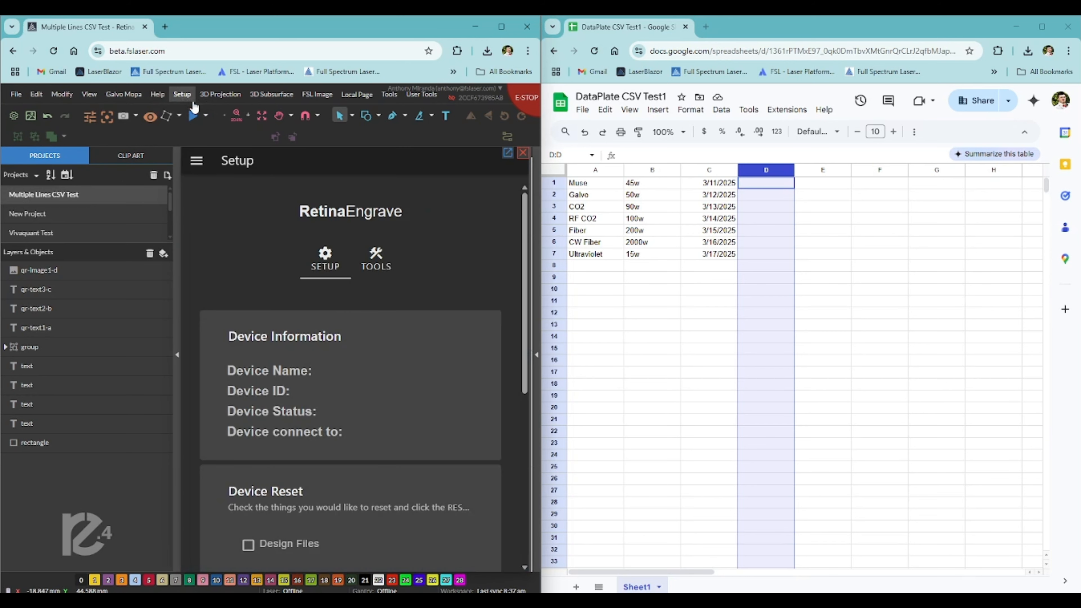
left_click(389, 269)
scroll(386, 268, "down", 2)
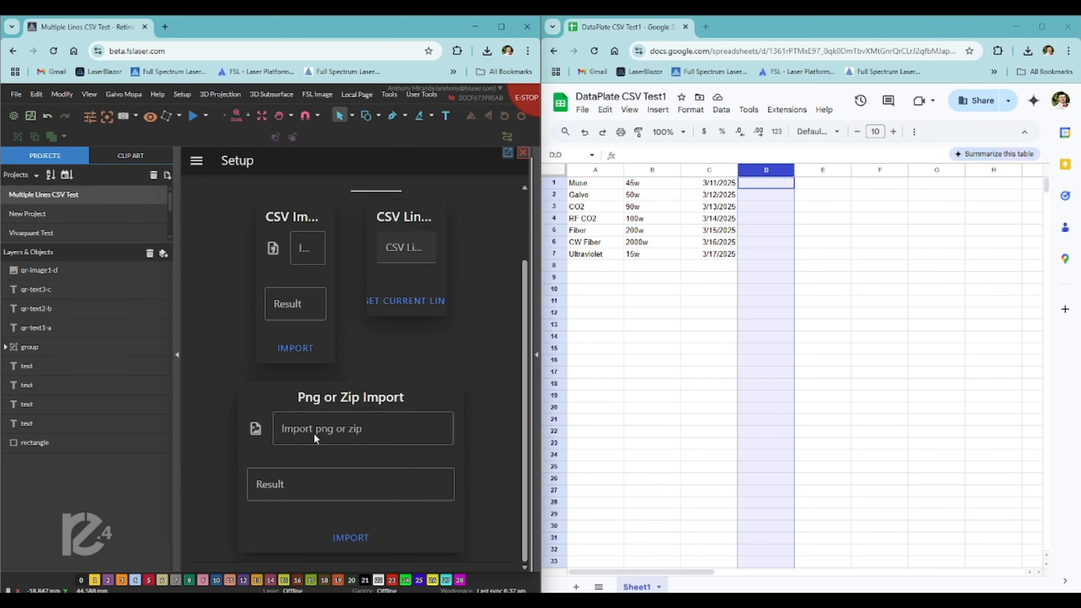
left_click(327, 431)
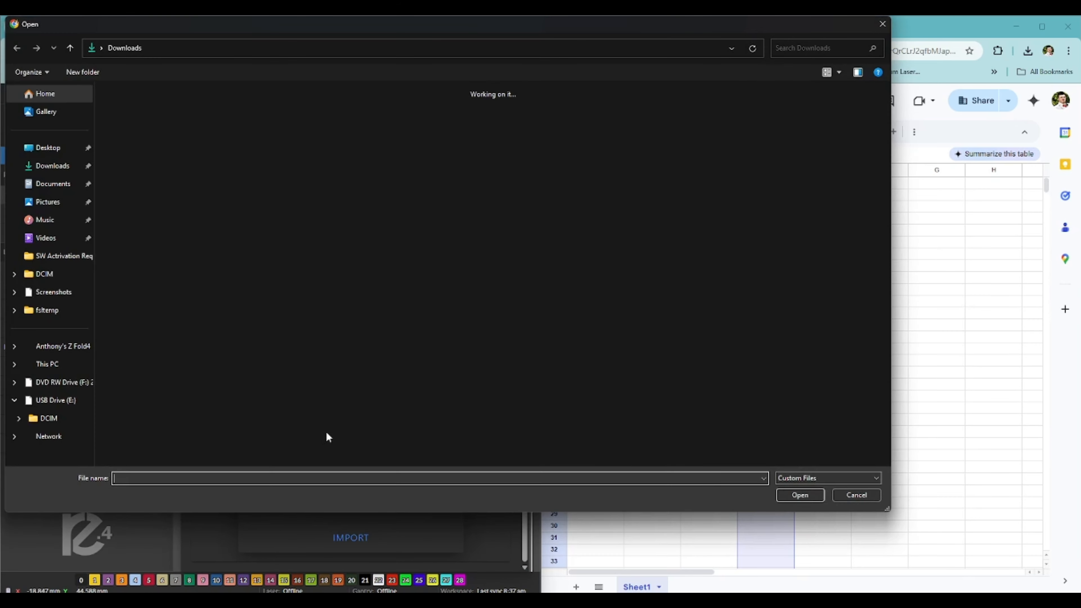
left_click(142, 120)
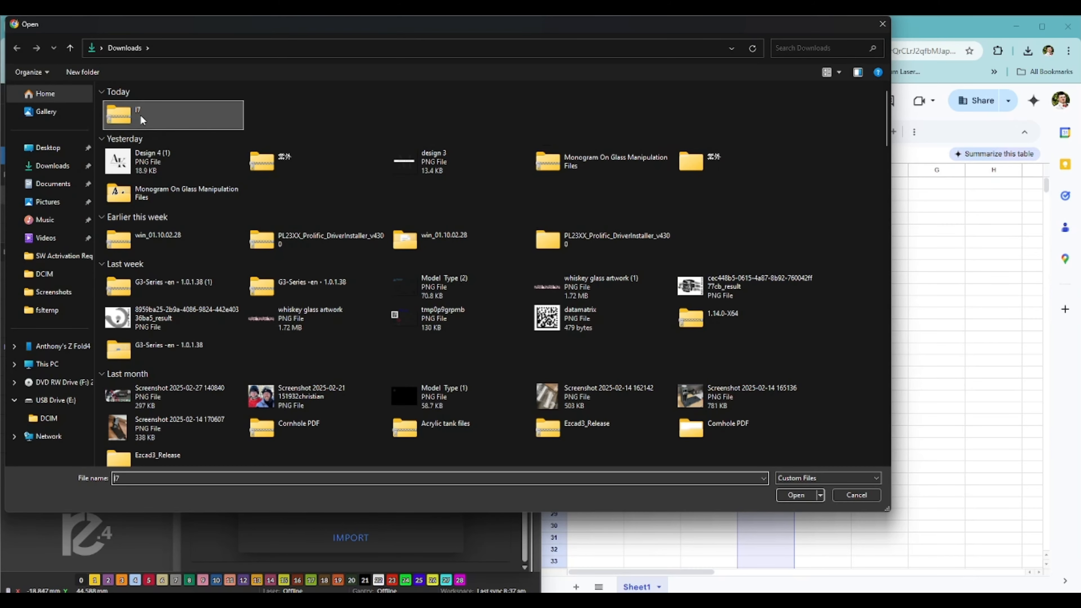
left_click(797, 496)
left_click(361, 541)
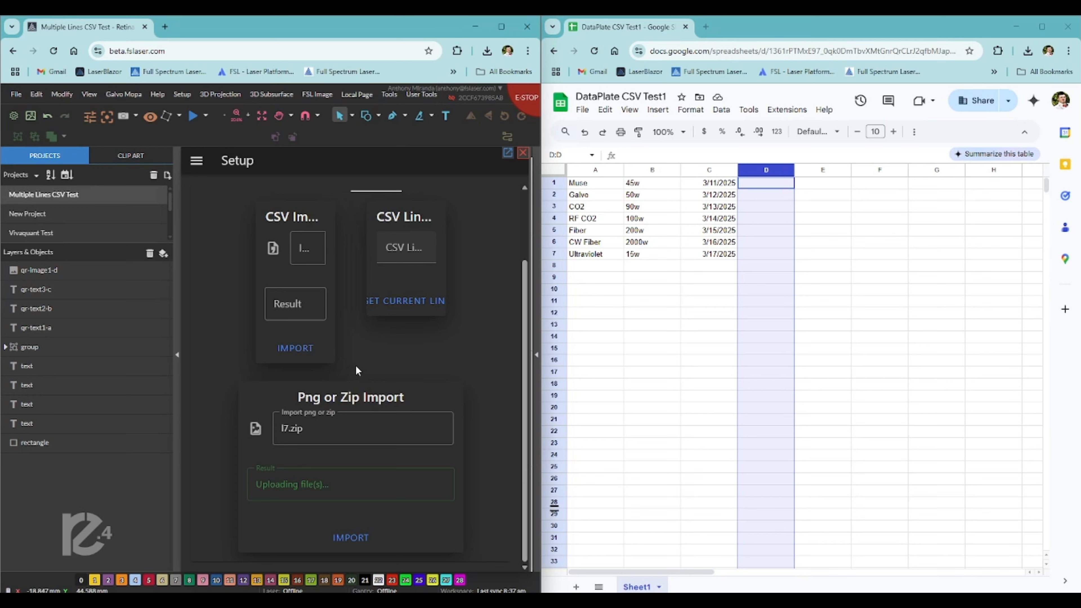
Copy the links of the uploaded images l7.png, l6.png and l5.png into spreadsheet cells D1, D2 and D3.
scroll(356, 367, "down", 5)
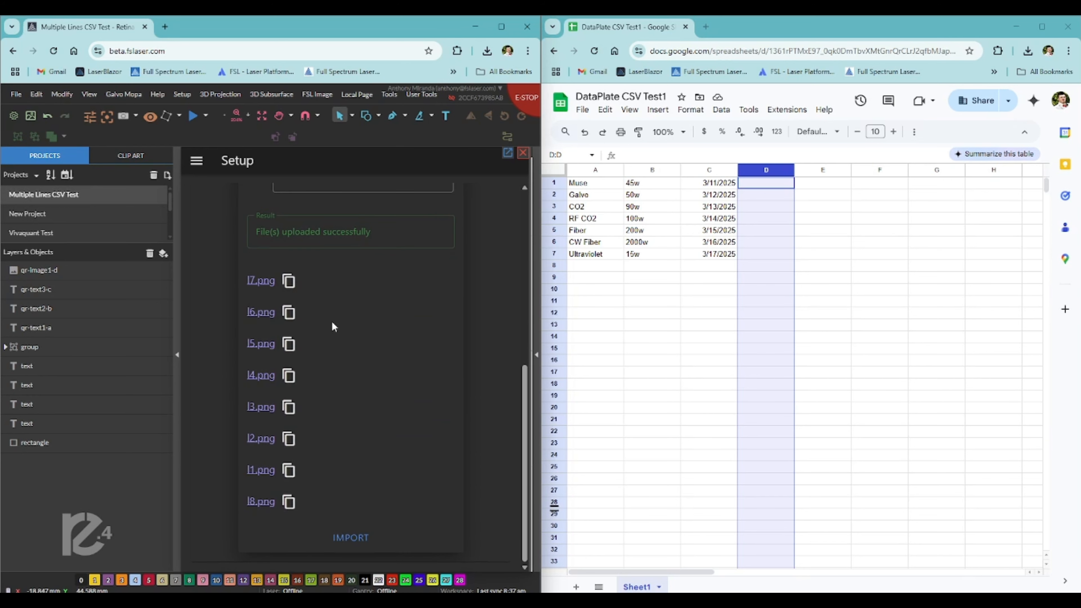
left_click(288, 282)
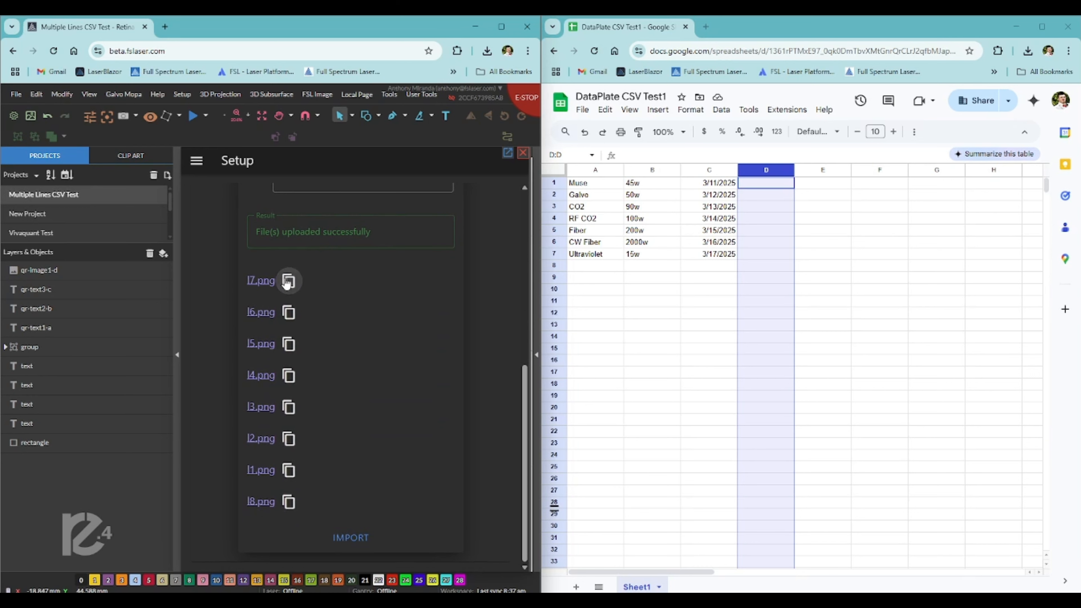
left_click(772, 187)
key("ctrl+v")
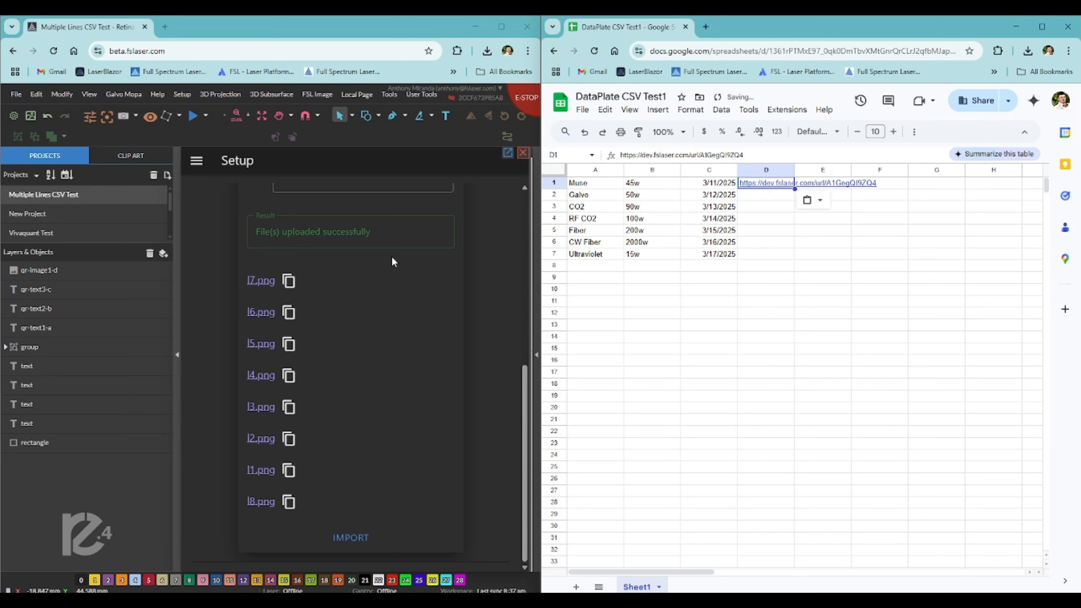
left_click(288, 314)
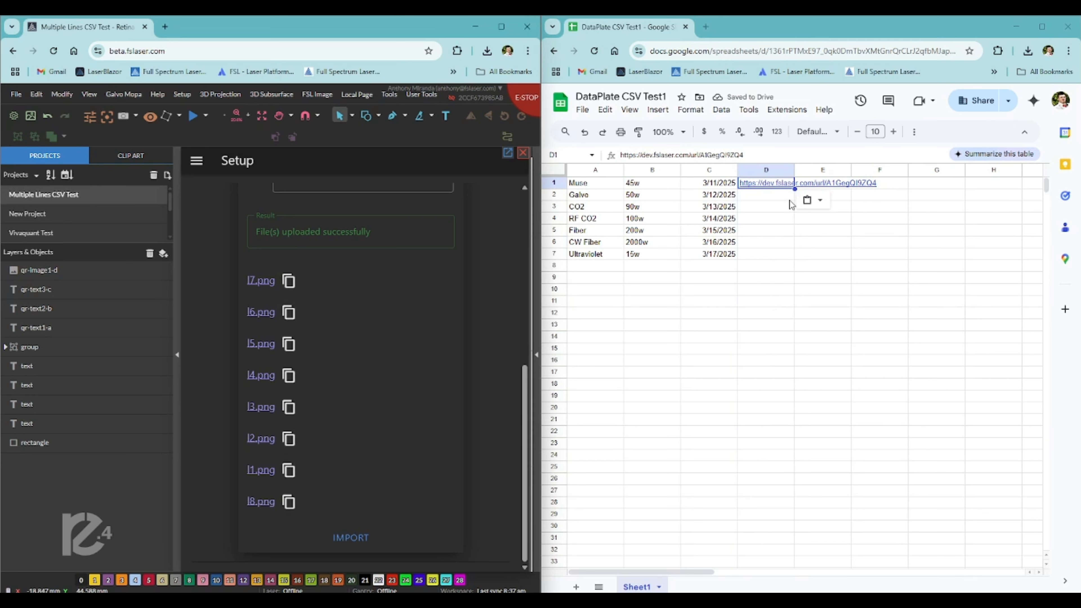
left_click(766, 197)
key("ctrl+v")
left_click(289, 345)
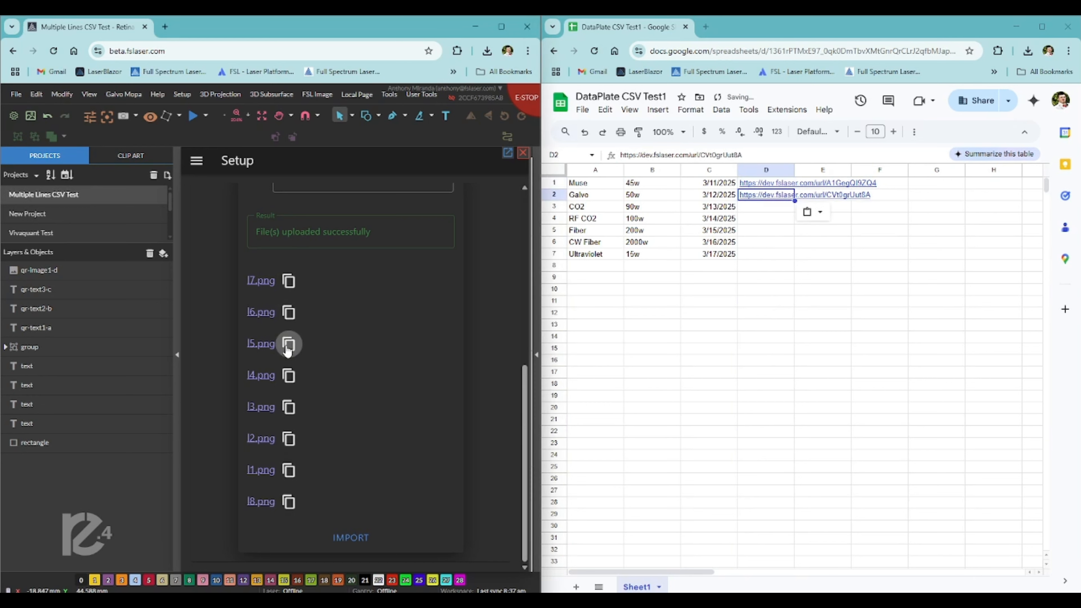
left_click(757, 208)
key("ctrl+v")
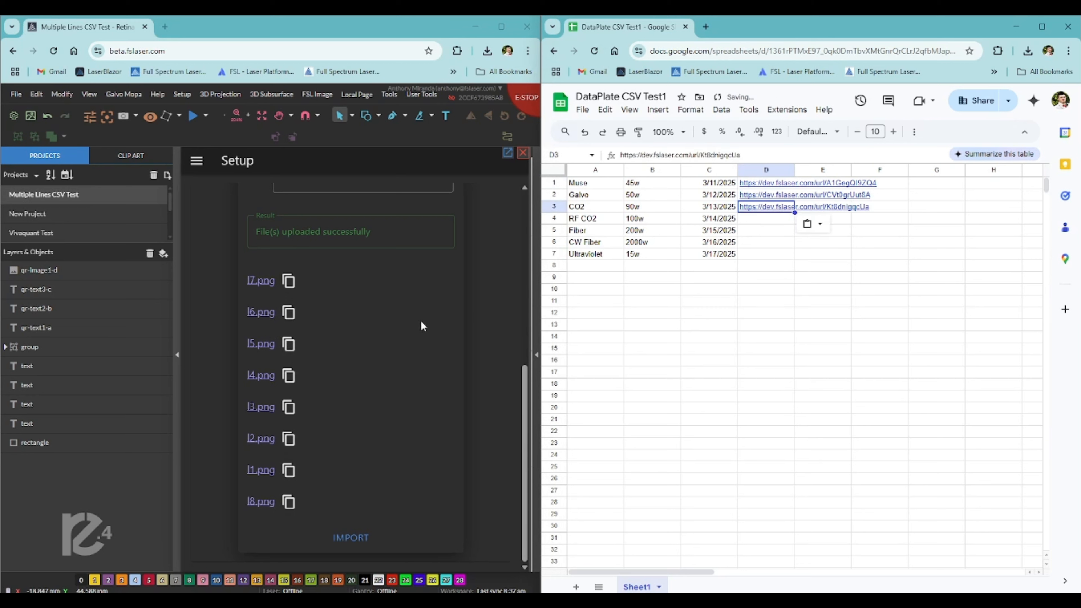
Copy the links of l4.png and l2.png into cells D4 and D5, for the RF CO2 and Fiber rows.
left_click(289, 376)
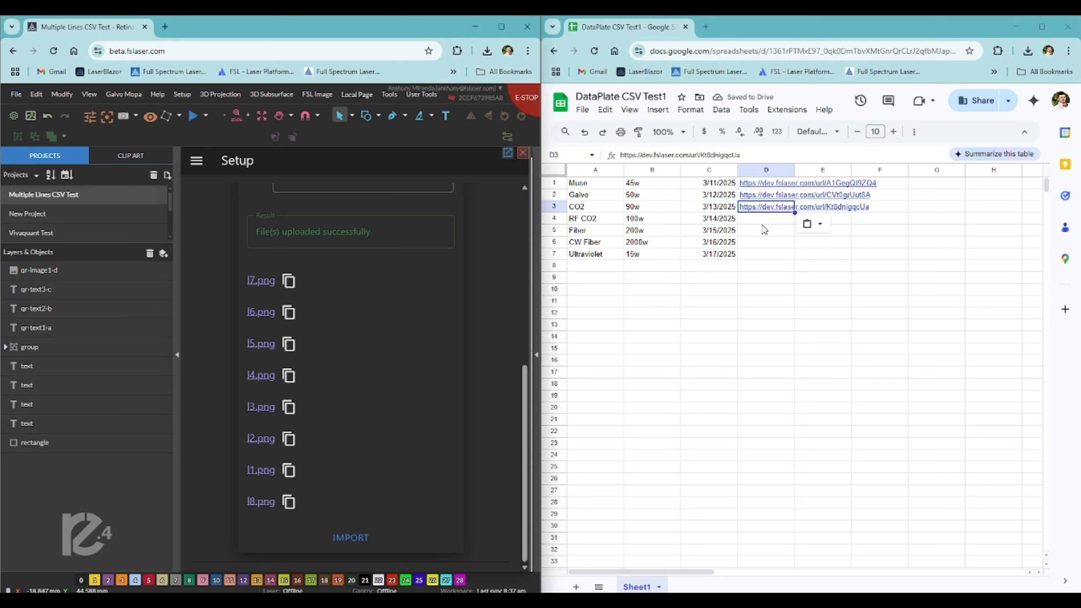
left_click(762, 218)
key("ctrl+v")
left_click(288, 439)
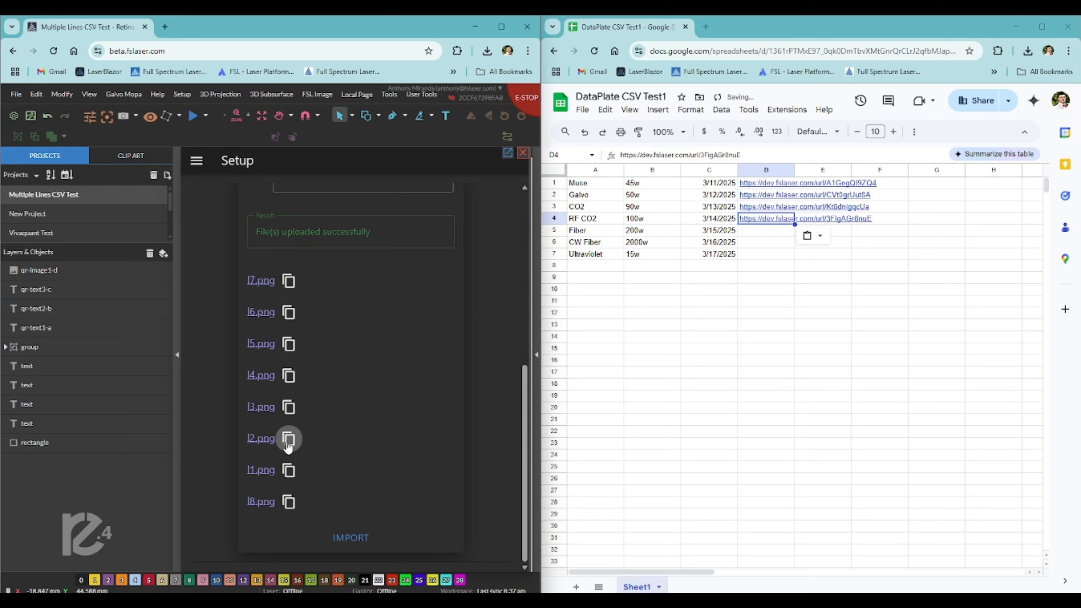
left_click(758, 232)
key("ctrl+v")
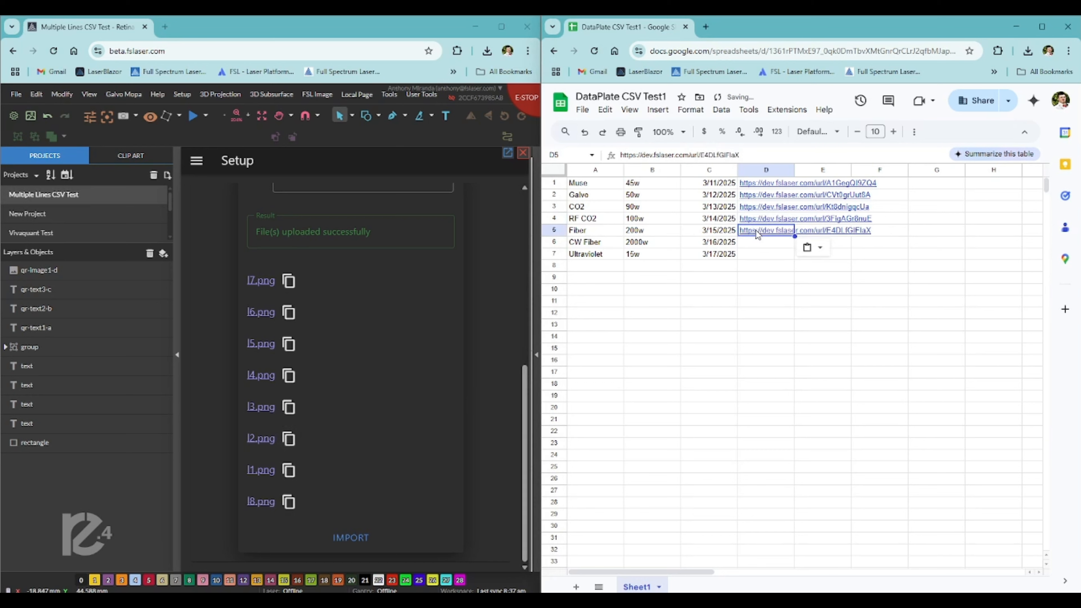
Copy the links of l1.png and l8.png into cells D6 and D7, and close the laser software's Setup page.
left_click(289, 472)
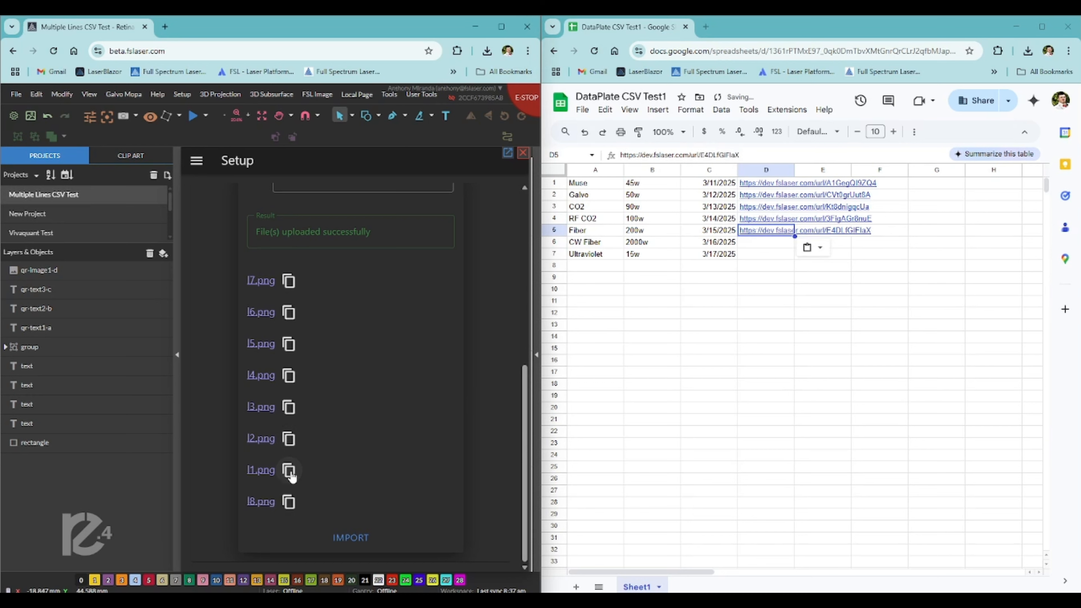
left_click(761, 243)
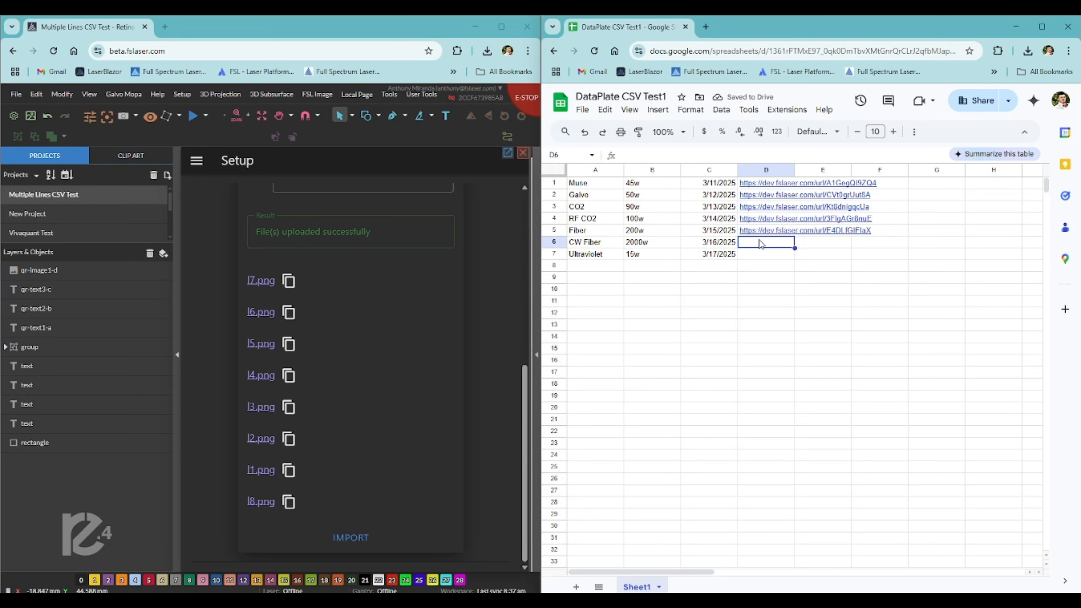
key("ctrl+v")
left_click(294, 507)
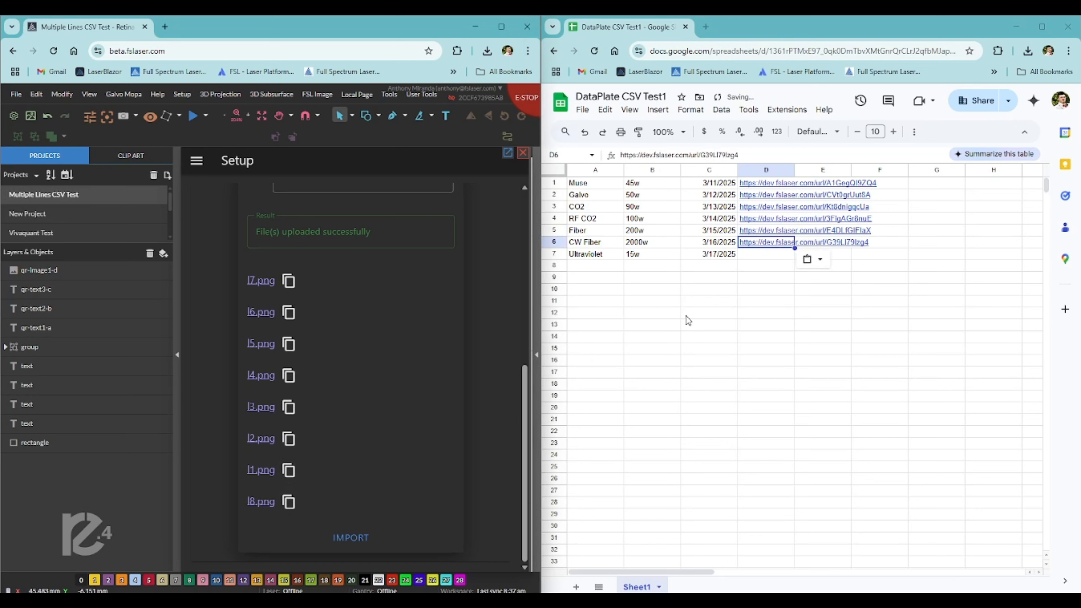
left_click(760, 256)
key("ctrl+v")
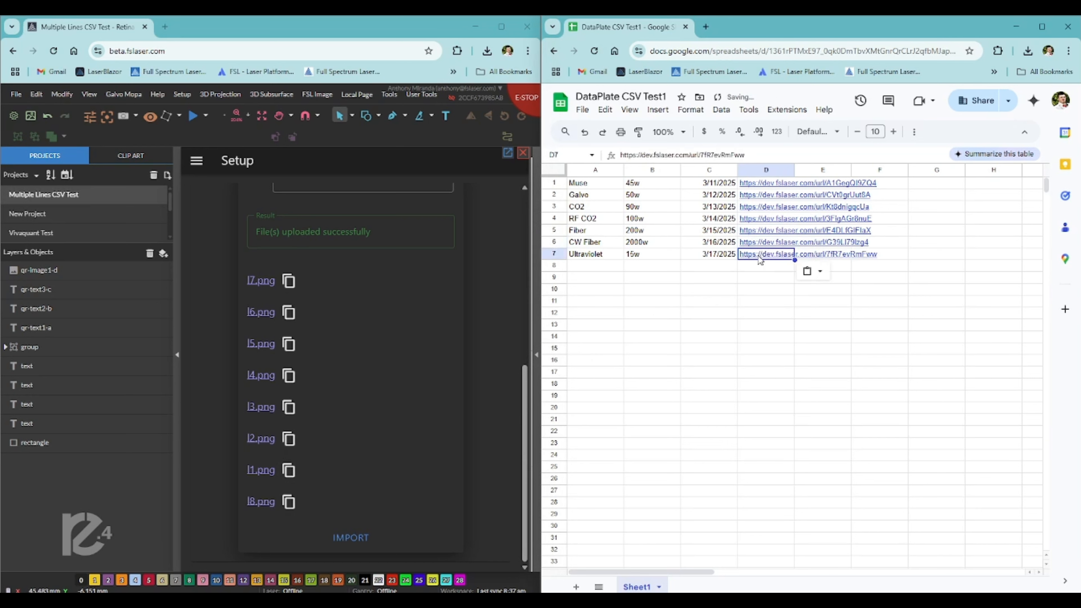
left_click(754, 294)
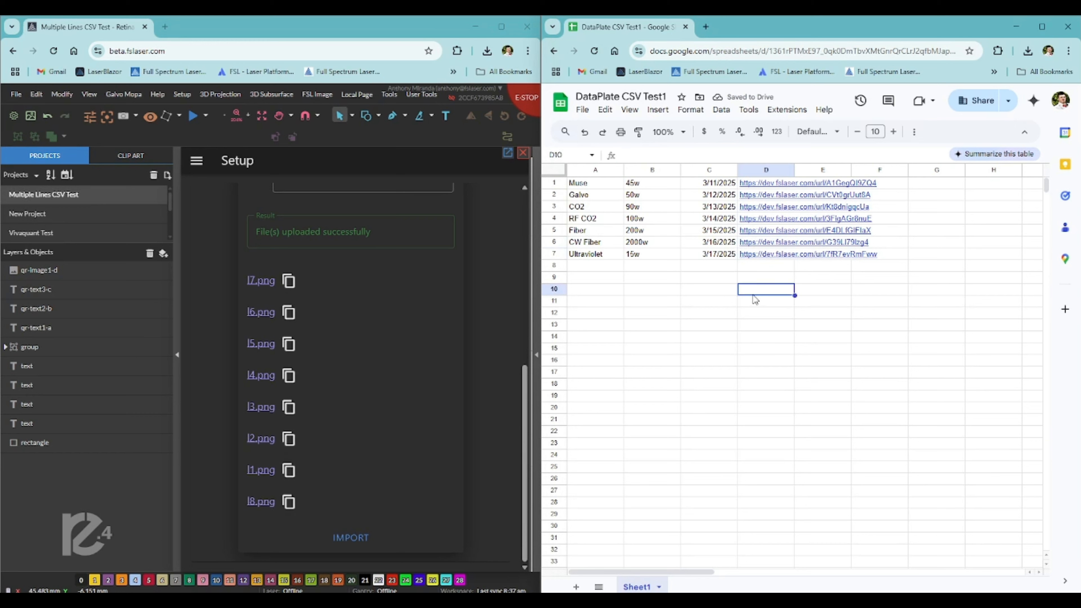
left_click(527, 154)
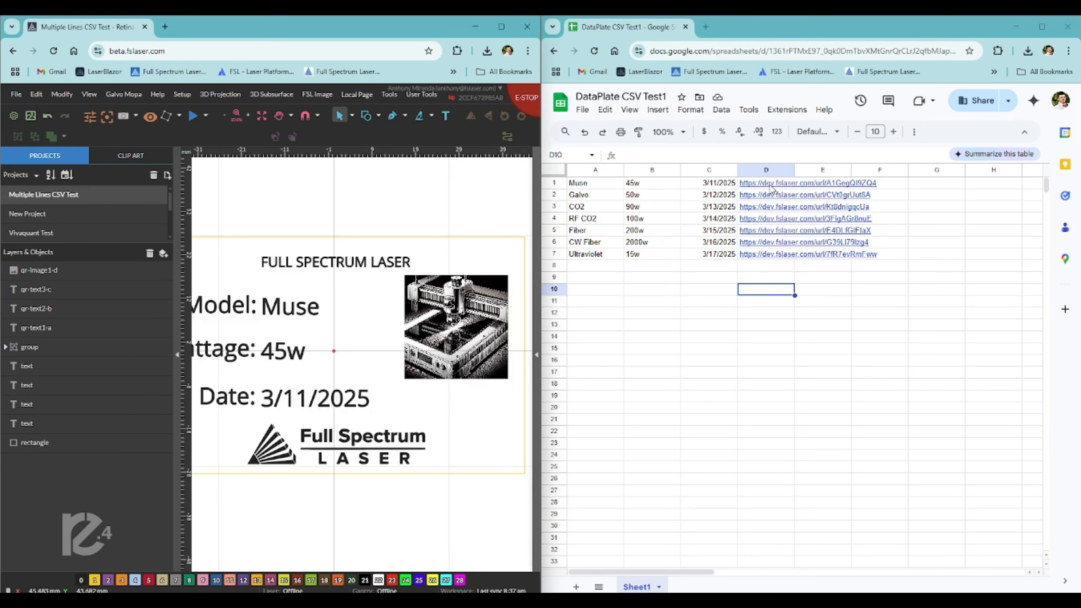
Download the spreadsheet with the image links as a Comma Separated Values (.csv) file.
left_click(583, 111)
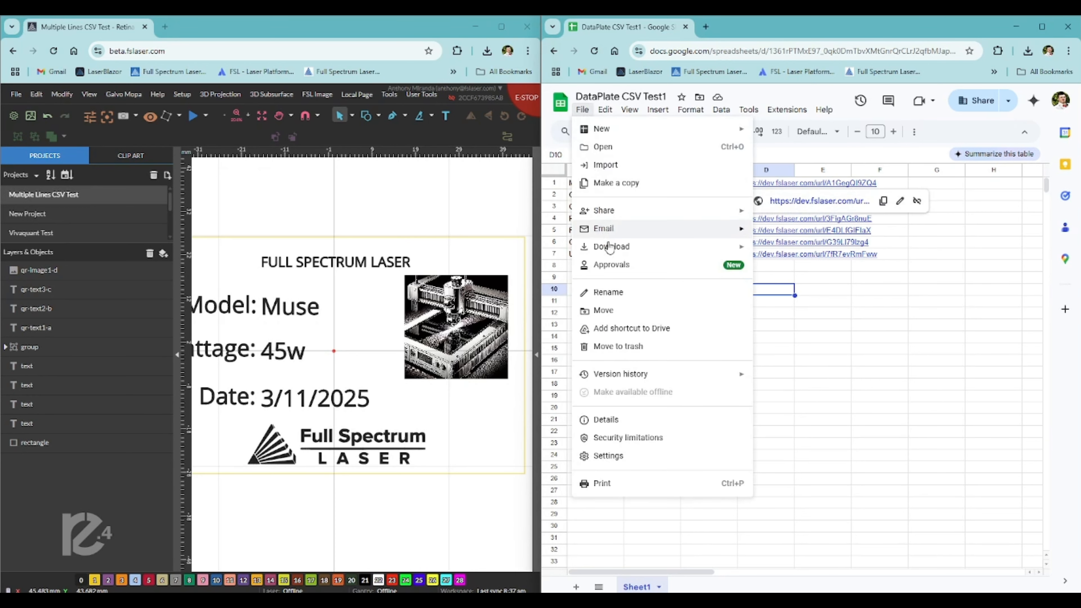
mouse_move(610, 247)
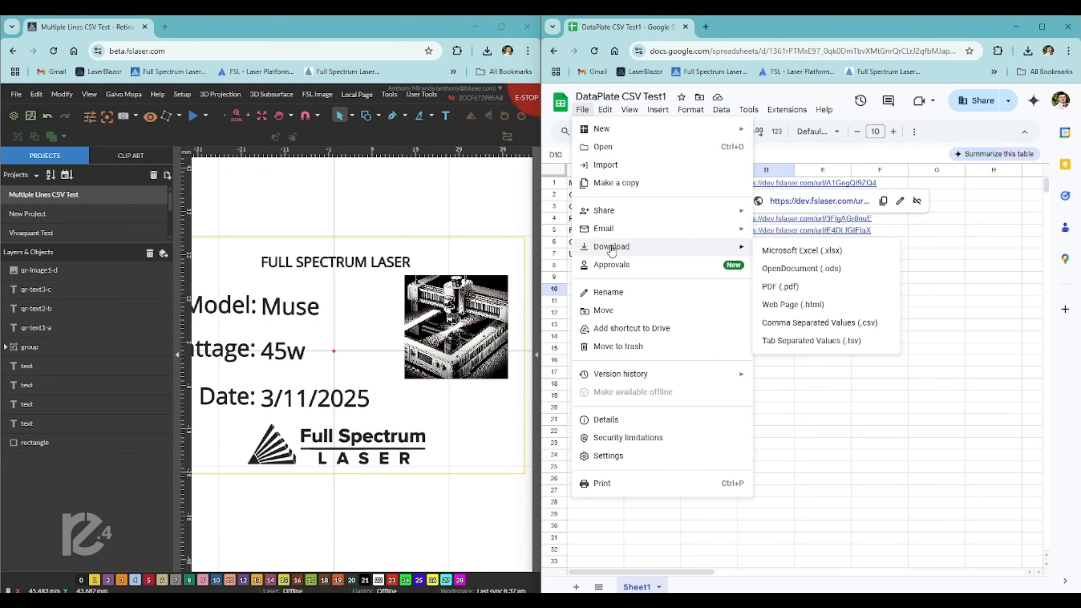
left_click(800, 324)
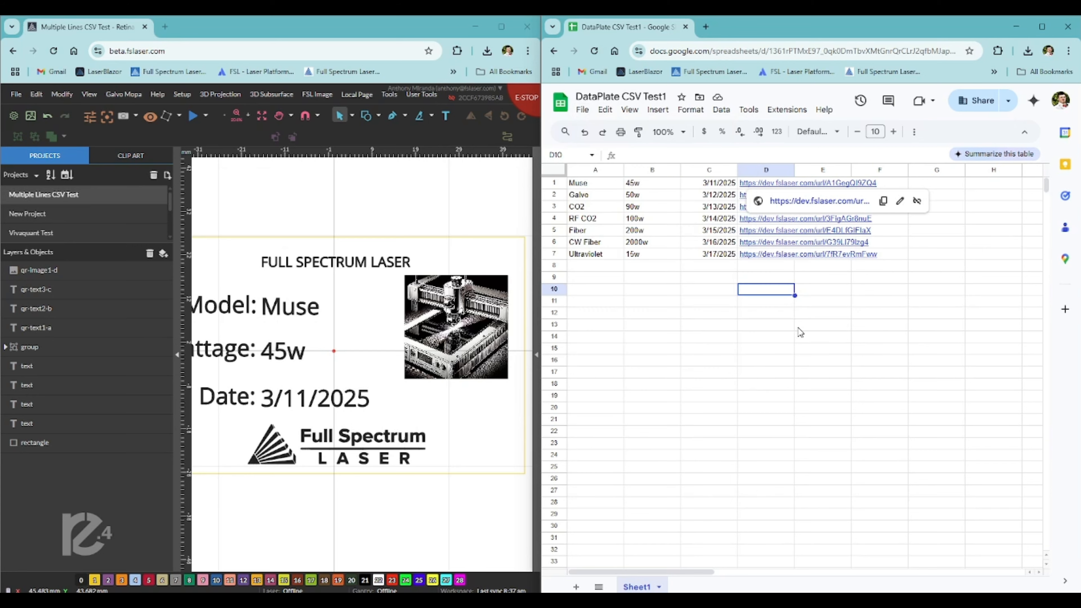
left_click(437, 208)
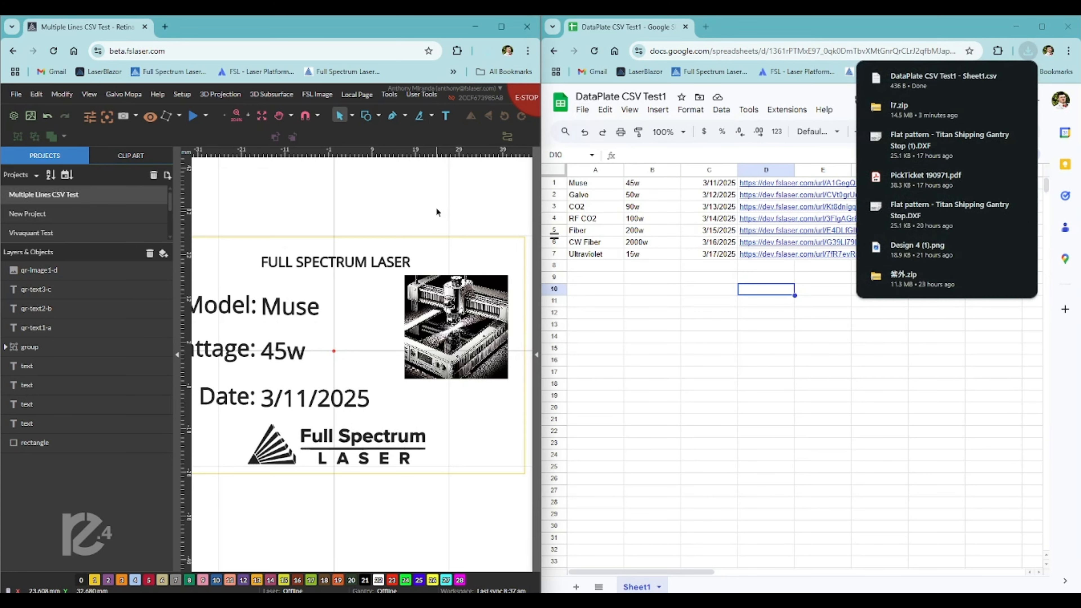
Import DataPlate CSV Test1 - Sheet1.csv from Downloads with the laser software's CSV Import tool.
left_click(188, 101)
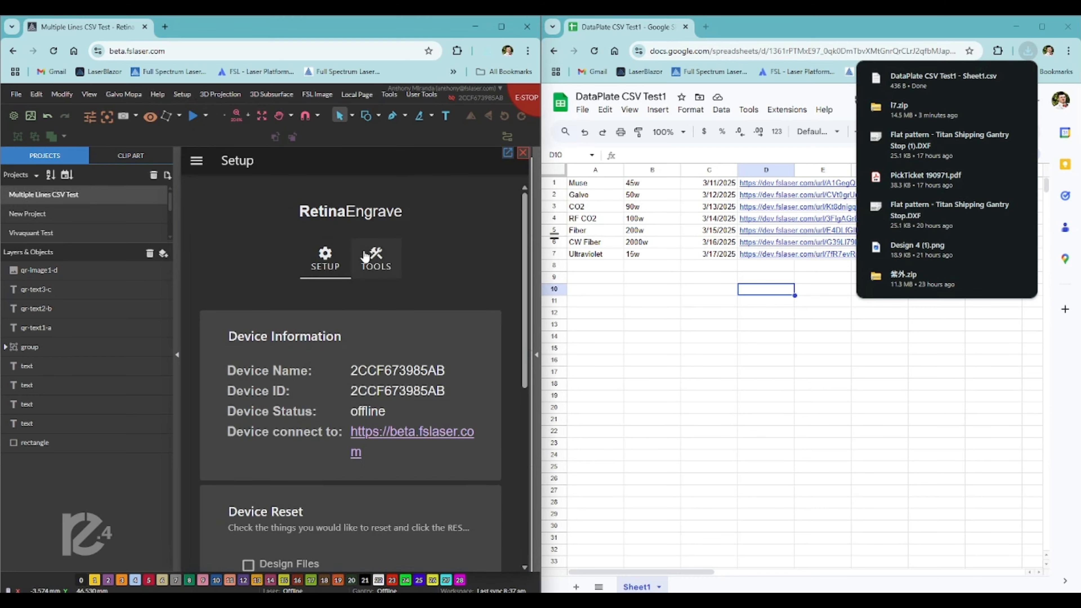
left_click(359, 261)
left_click(306, 337)
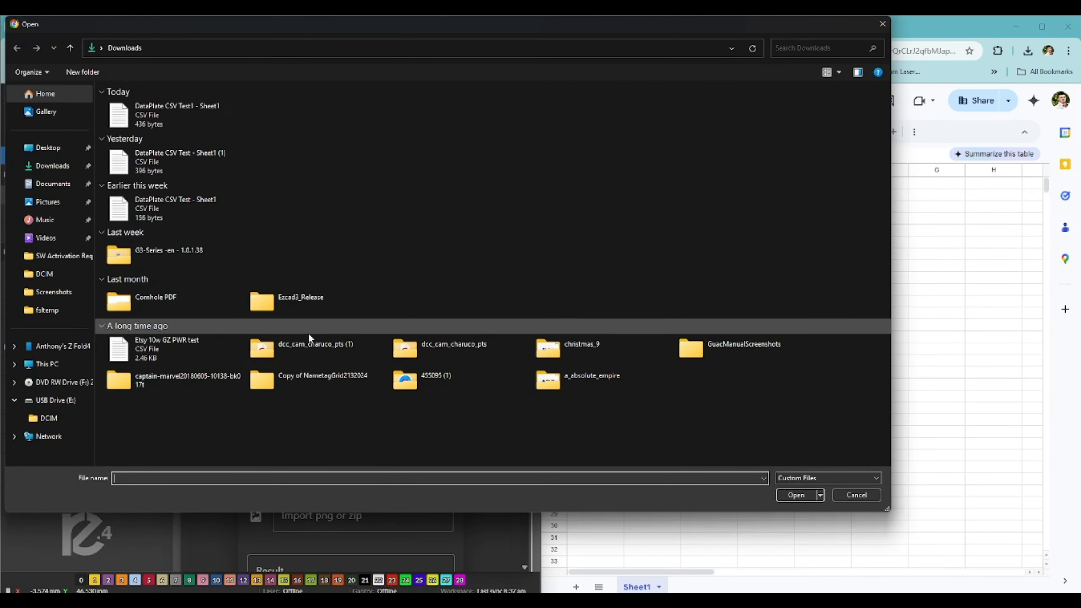
left_click(181, 121)
left_click(791, 495)
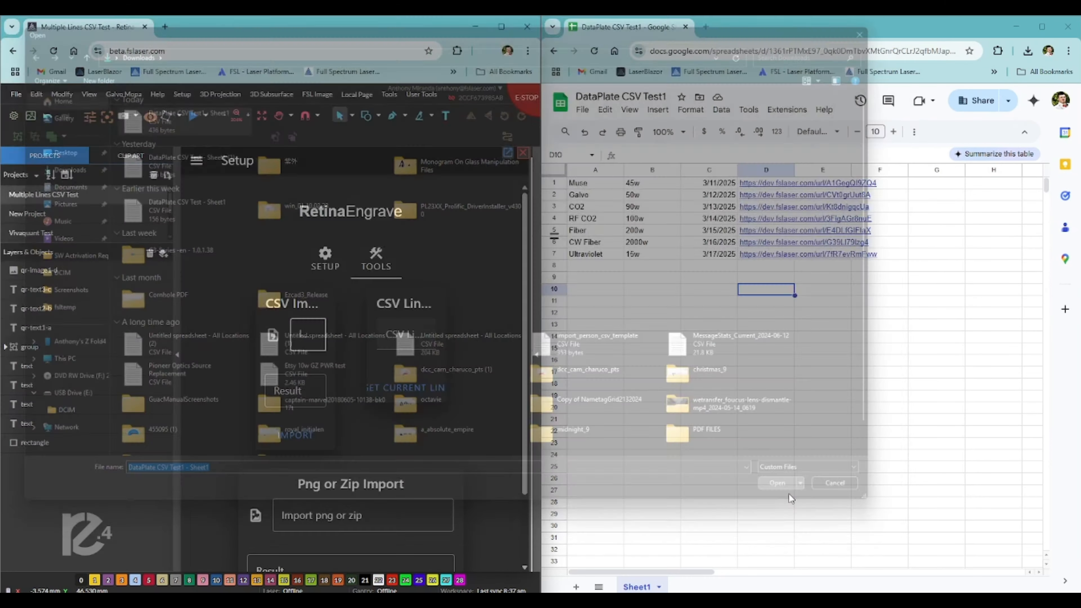
left_click(305, 474)
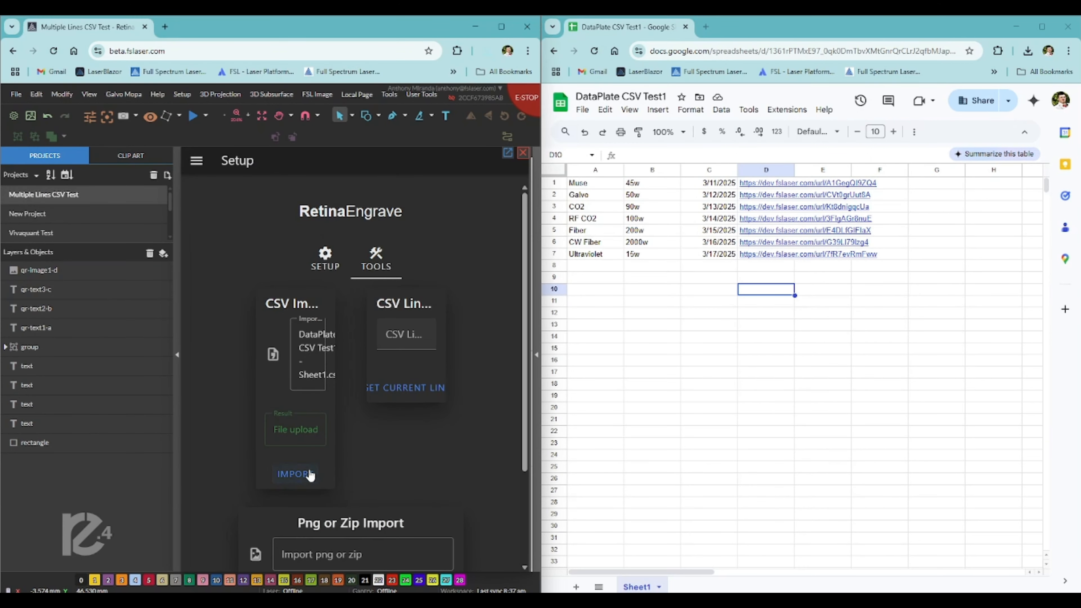
Widen the laser software's window and Setup page, and set the CSV line number to 0 in the CSV Line Controller.
left_click(395, 344)
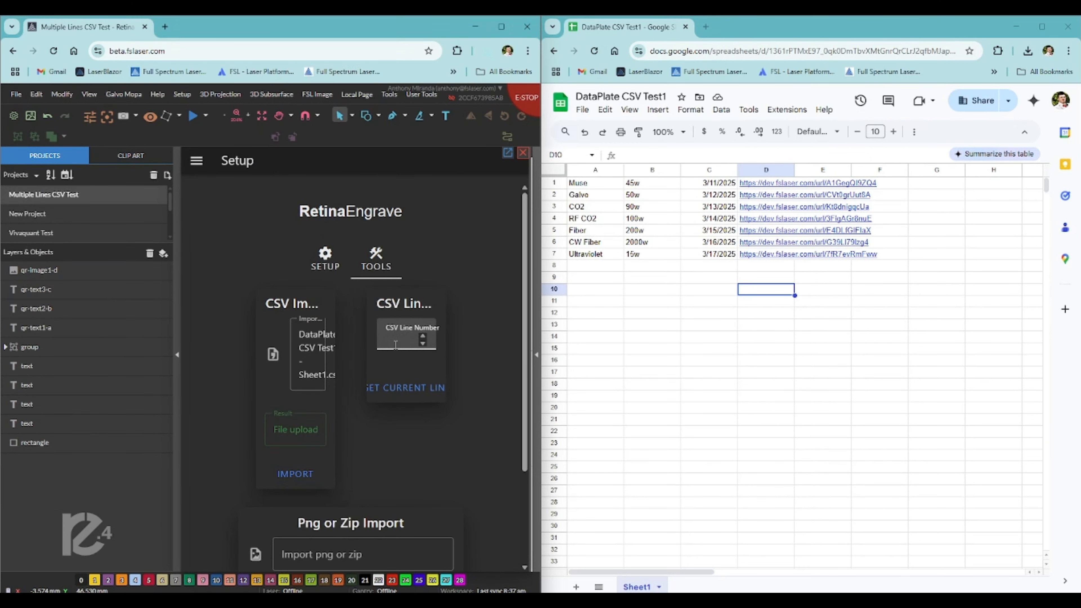
left_click_drag(542, 321, 910, 323)
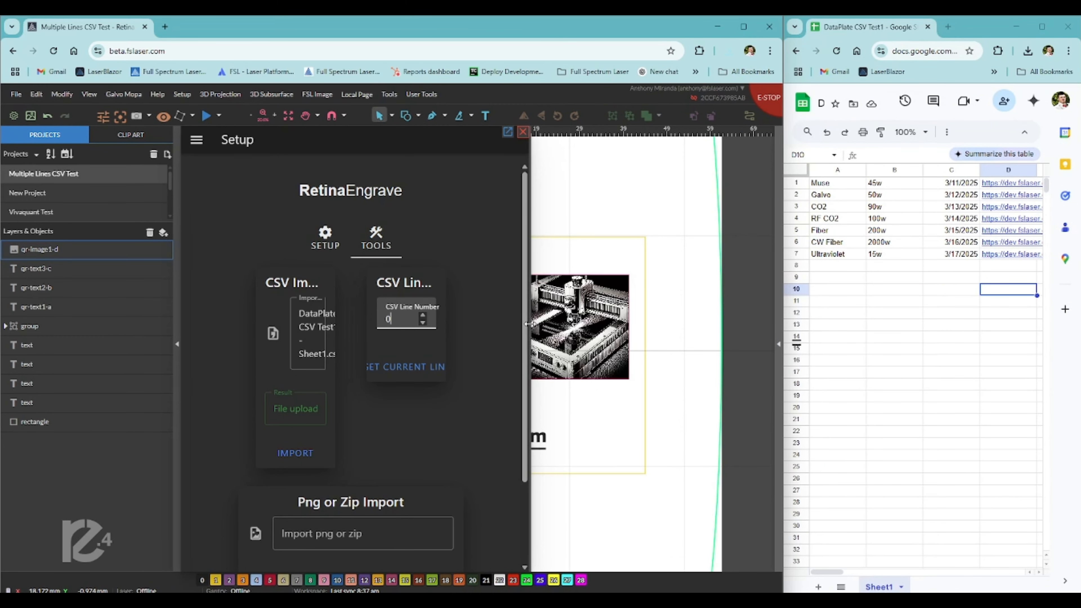
left_click_drag(524, 323, 715, 336)
left_click(582, 376)
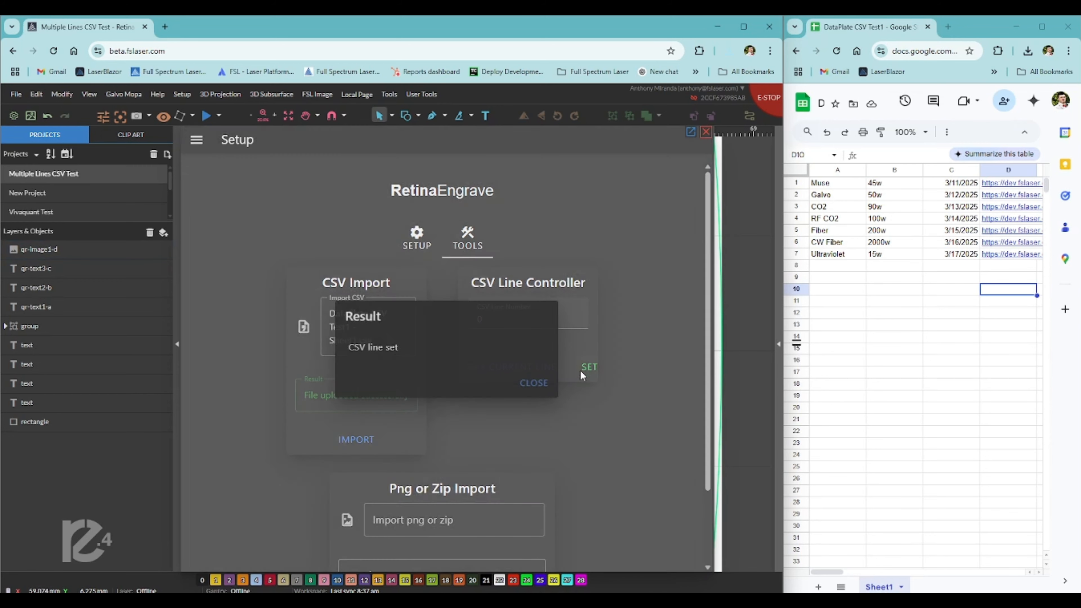
left_click(519, 388)
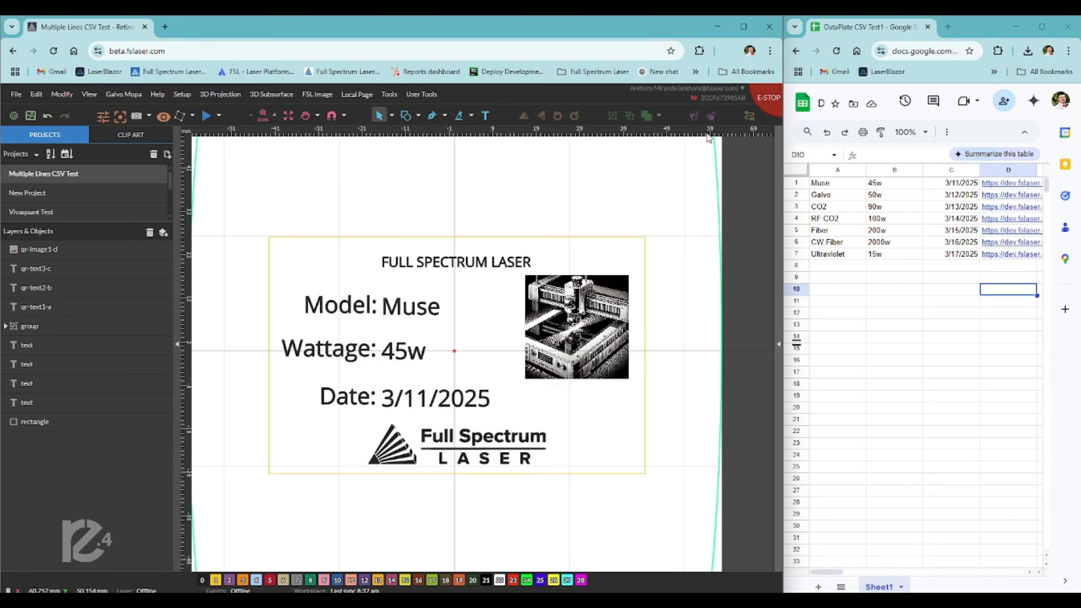
left_click(707, 132)
key("t")
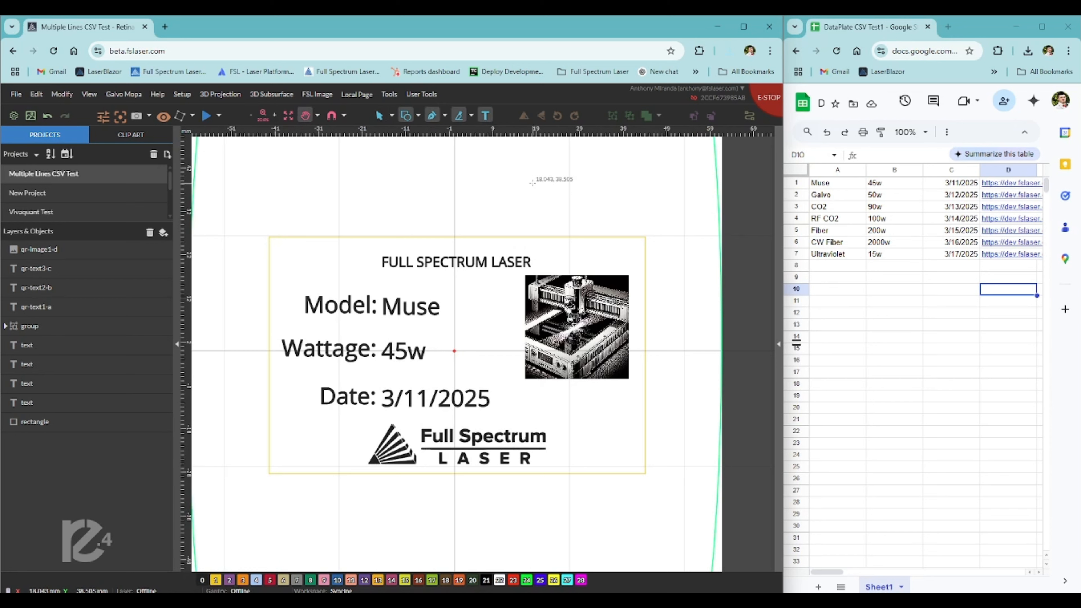
key("Escape")
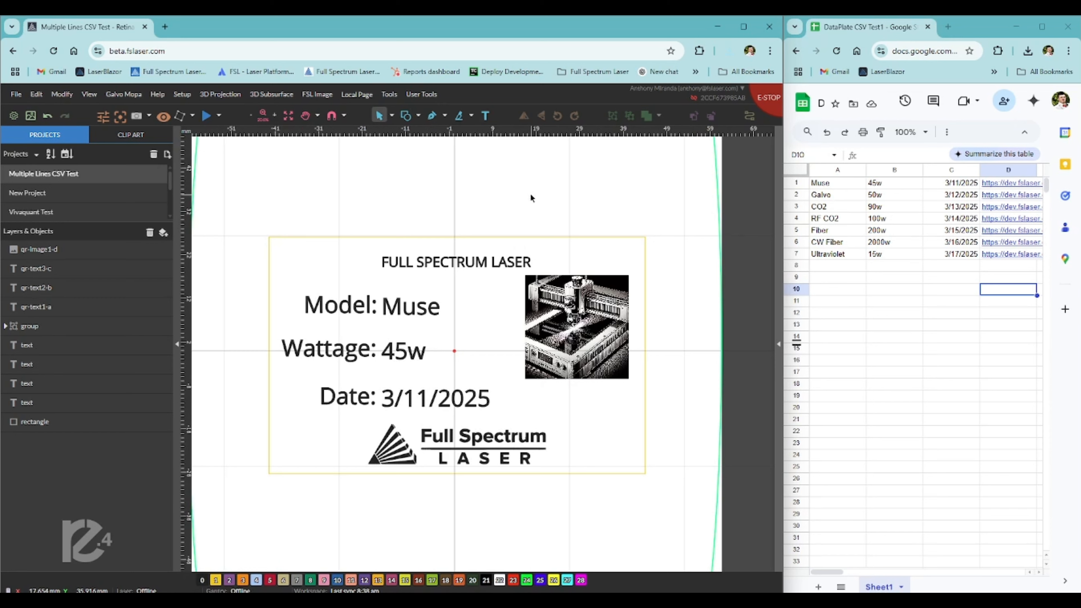
Run the CSV tool three times to fill the plate's text and image with the Muse, Galvo and CO2 rows in turn.
left_click(391, 94)
left_click(407, 188)
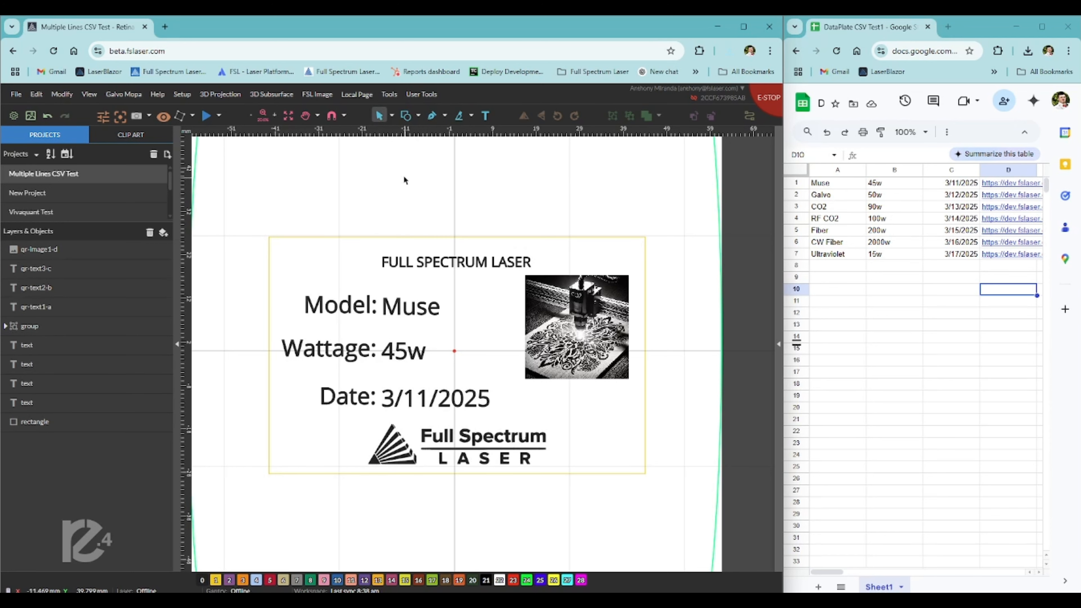
left_click(389, 96)
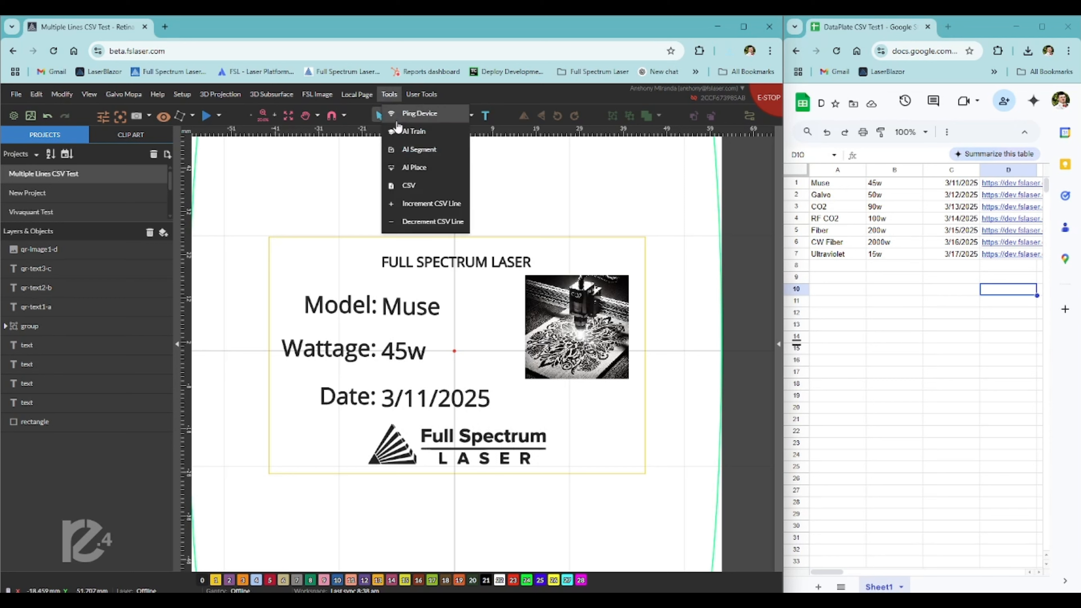
left_click(407, 189)
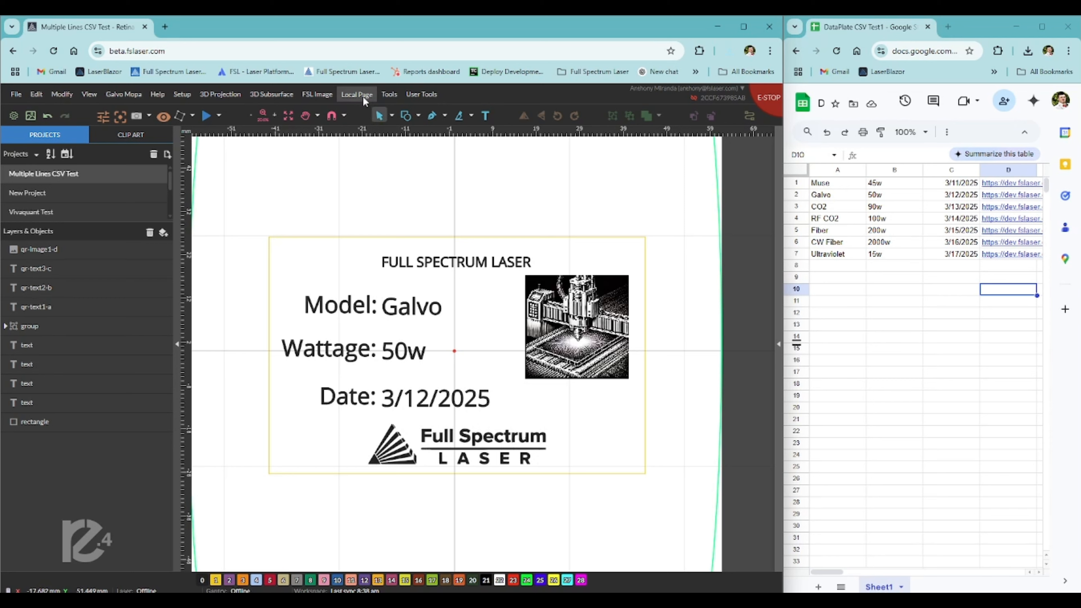
left_click(387, 95)
left_click(405, 187)
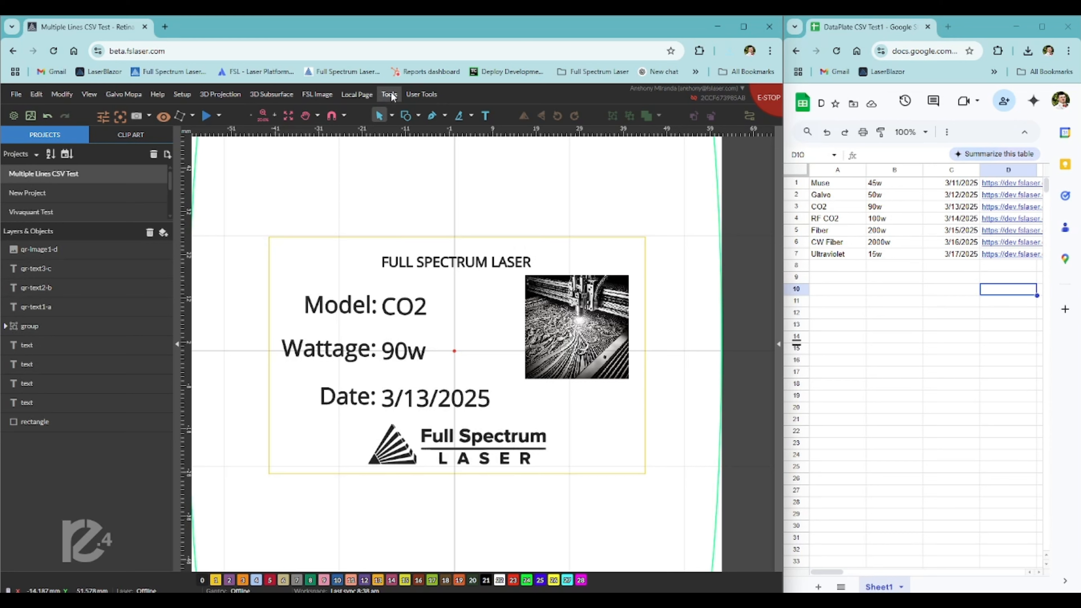
Advance the plate through the RF CO2, Fiber and CW Fiber rows by running the CSV tool three more times.
left_click(391, 94)
left_click(407, 186)
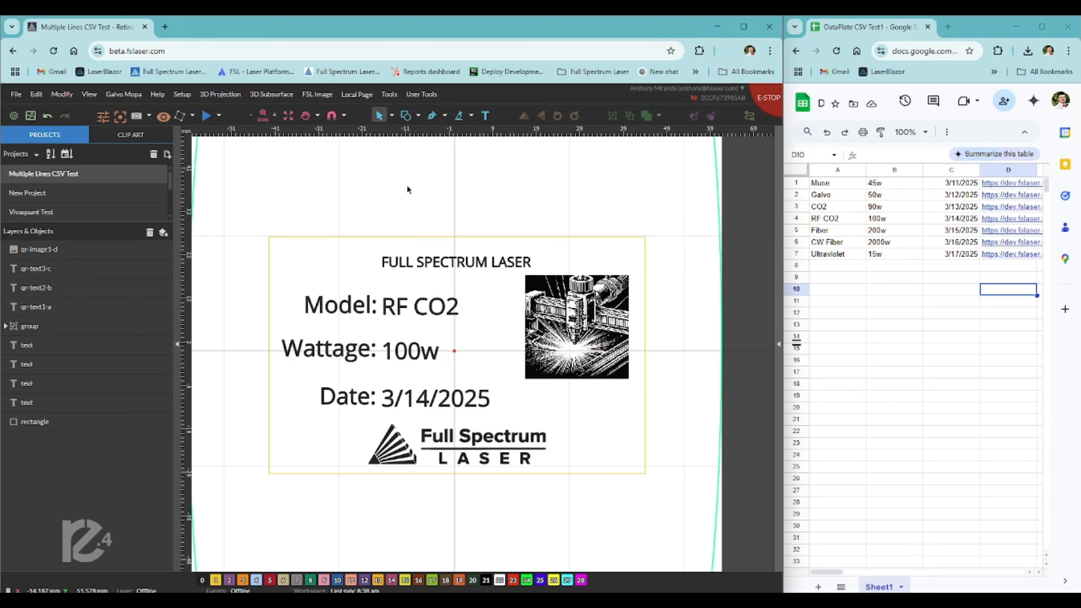
left_click(387, 94)
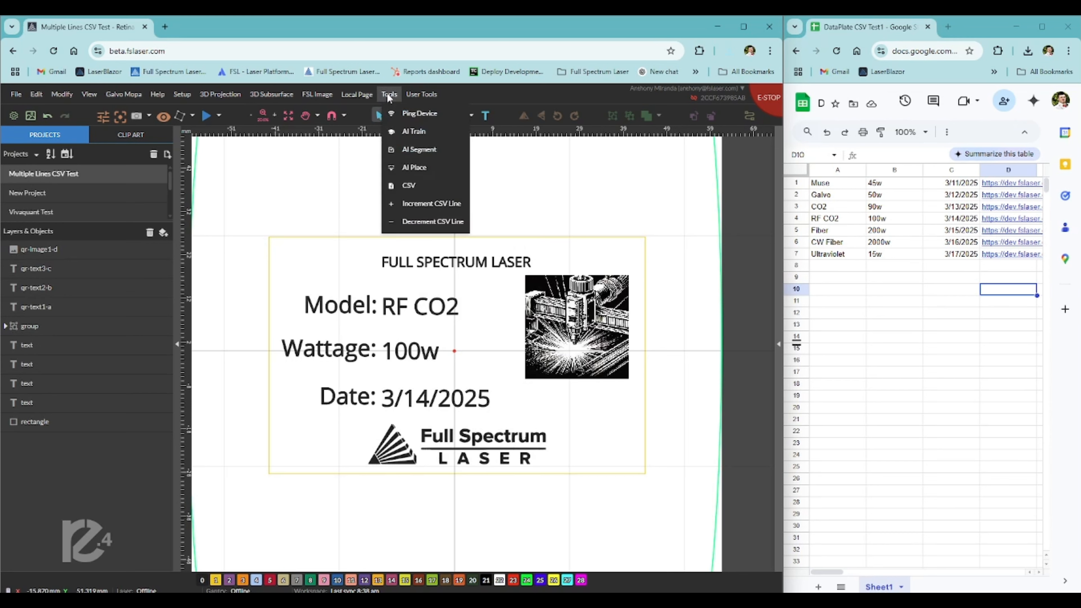
left_click(410, 188)
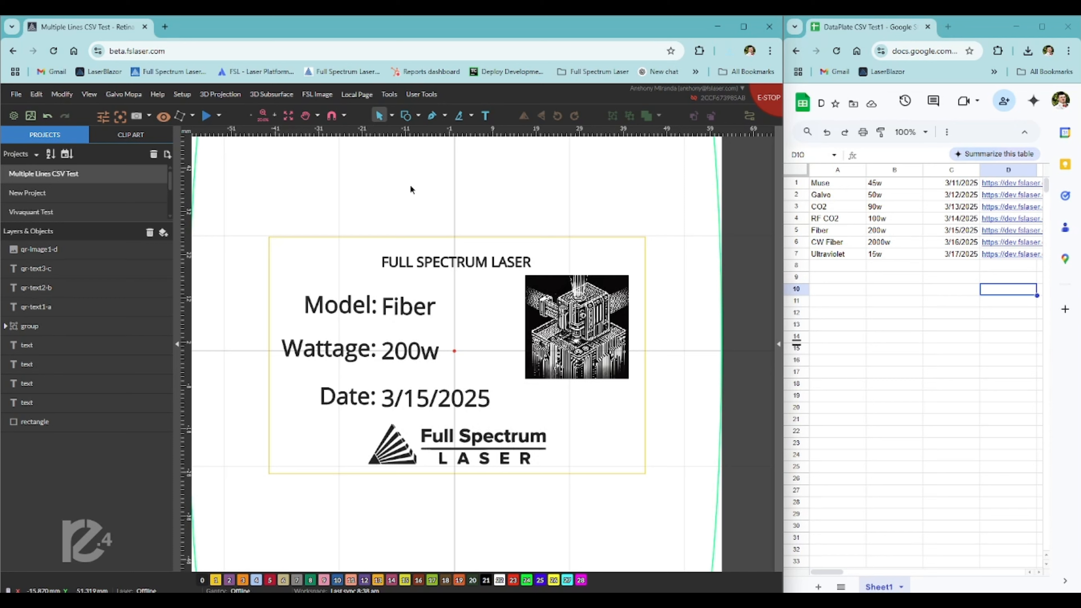
left_click(395, 94)
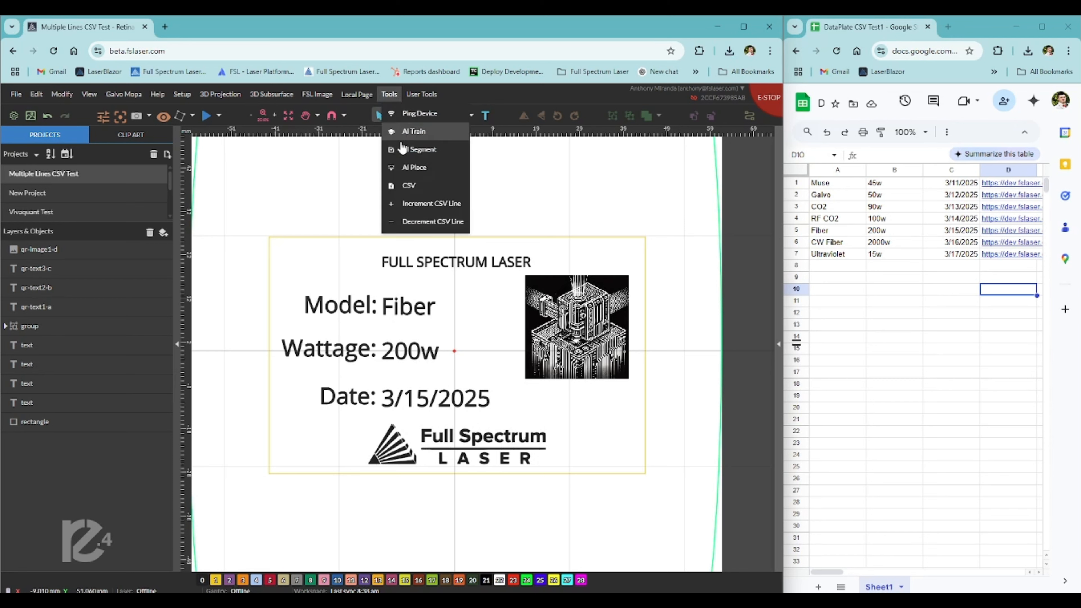
left_click(407, 180)
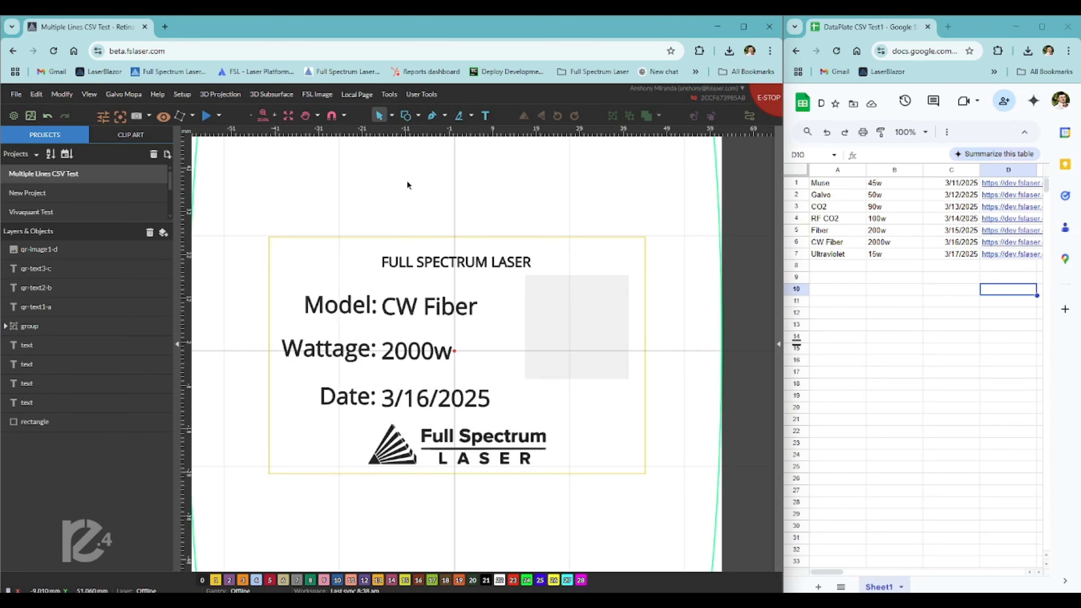